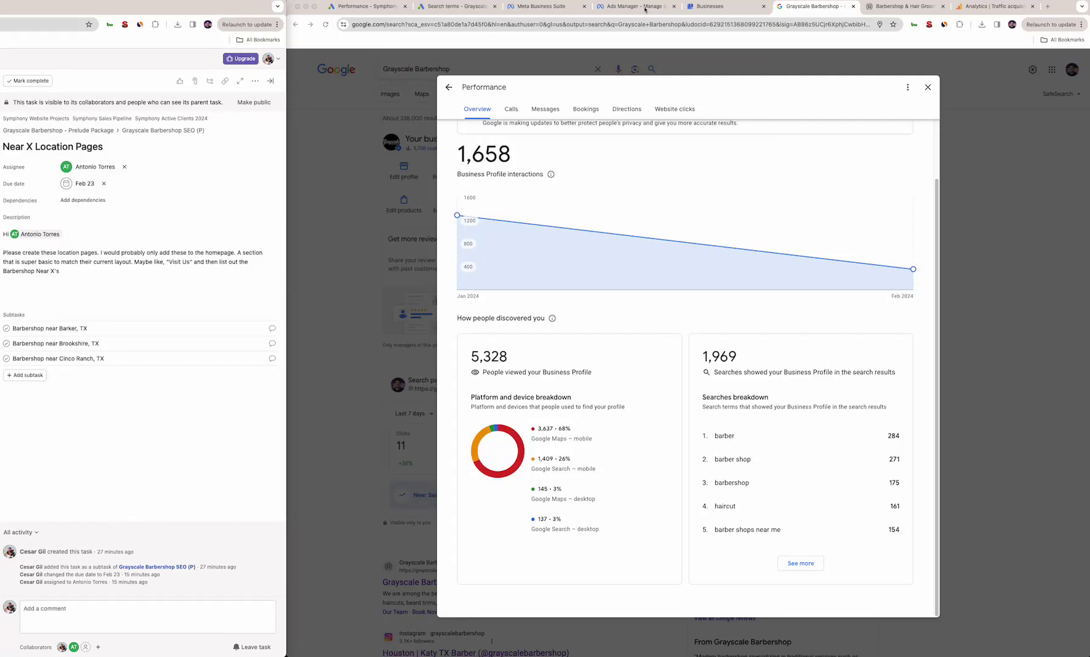
# From All campaigns, open Keywords > Search terms for the whole Grayscale Barbershop account
pyautogui.click(458, 9)
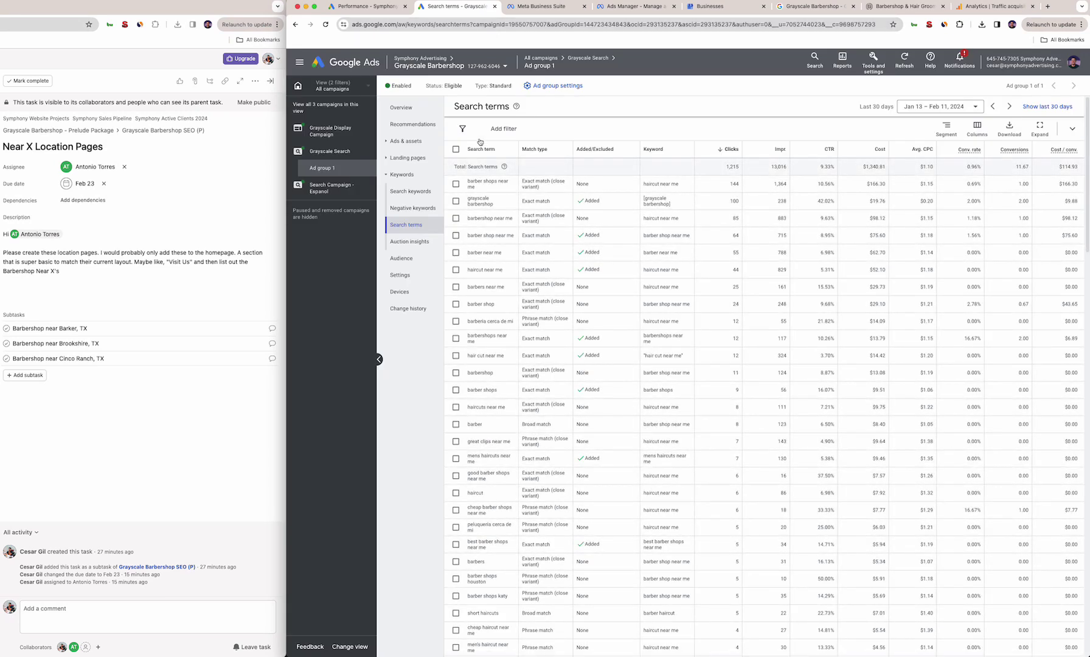
pyautogui.click(402, 107)
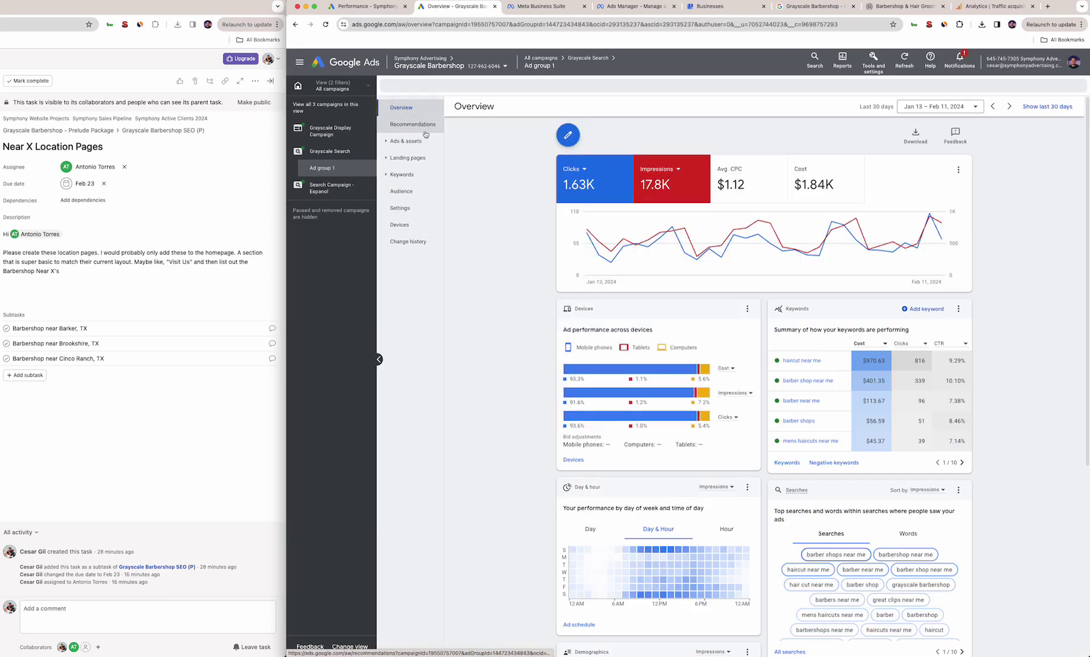
pyautogui.click(542, 59)
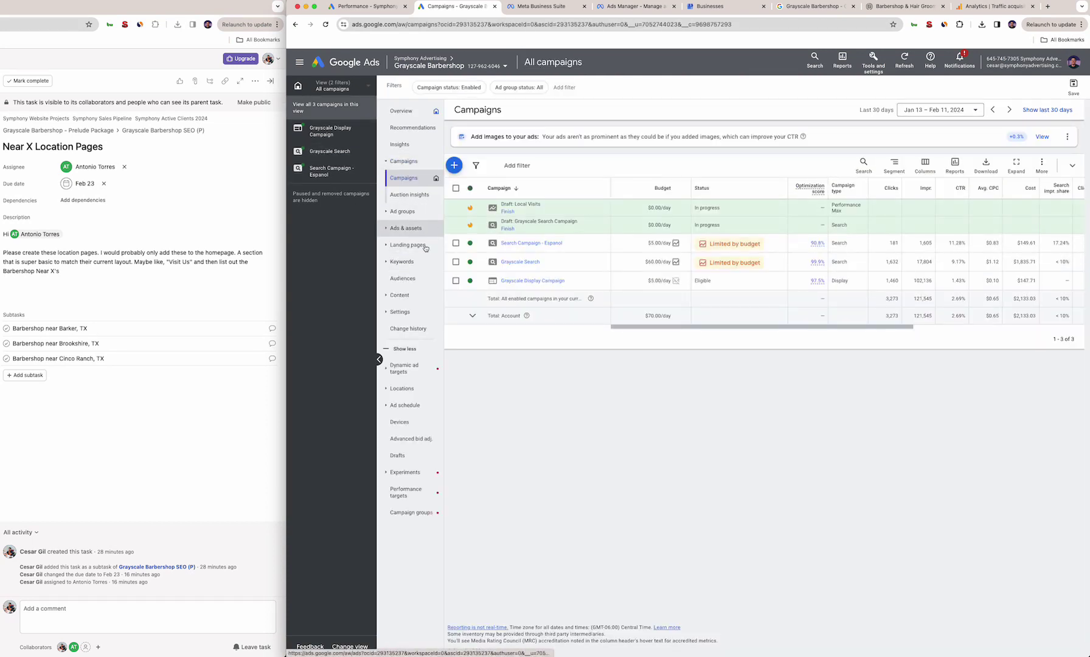
pyautogui.click(397, 263)
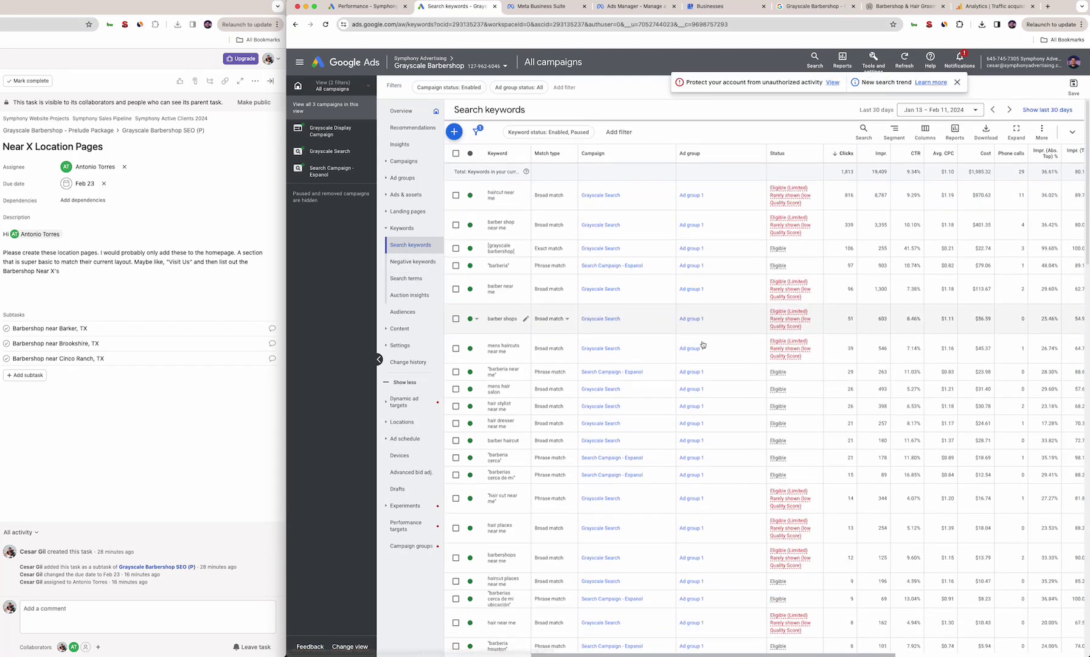
pyautogui.click(407, 278)
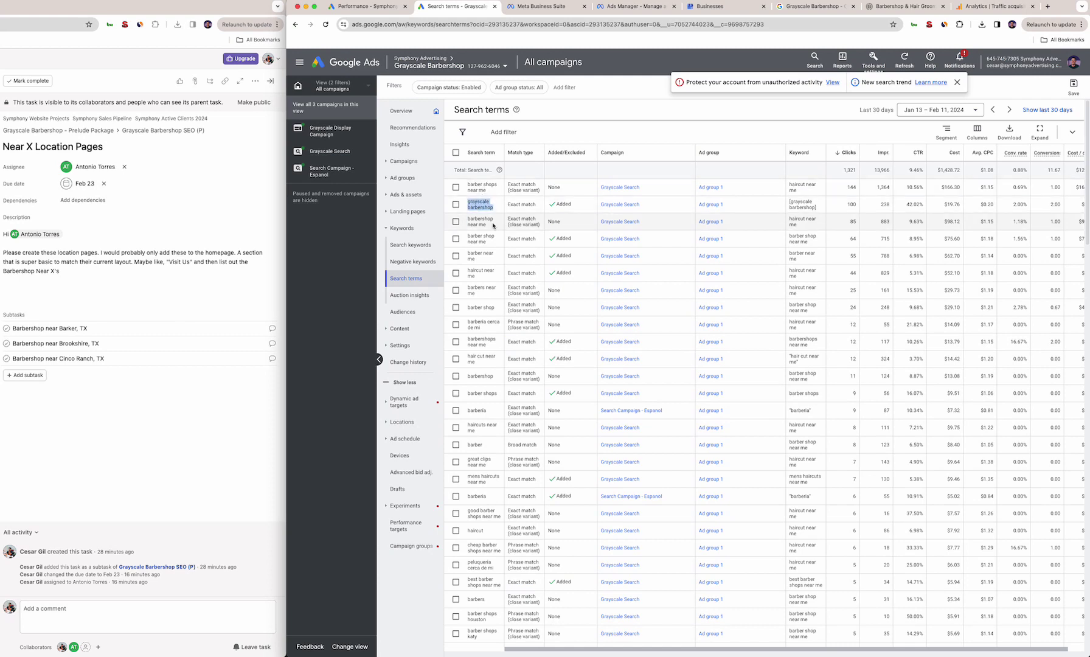
# Check the top search terms: grayscale barbershop, barbershop near me, barber near me, haircut near me
pyautogui.doubleClick(988, 205)
pyautogui.tripleClick(480, 238)
pyautogui.tripleClick(487, 259)
pyautogui.tripleClick(480, 274)
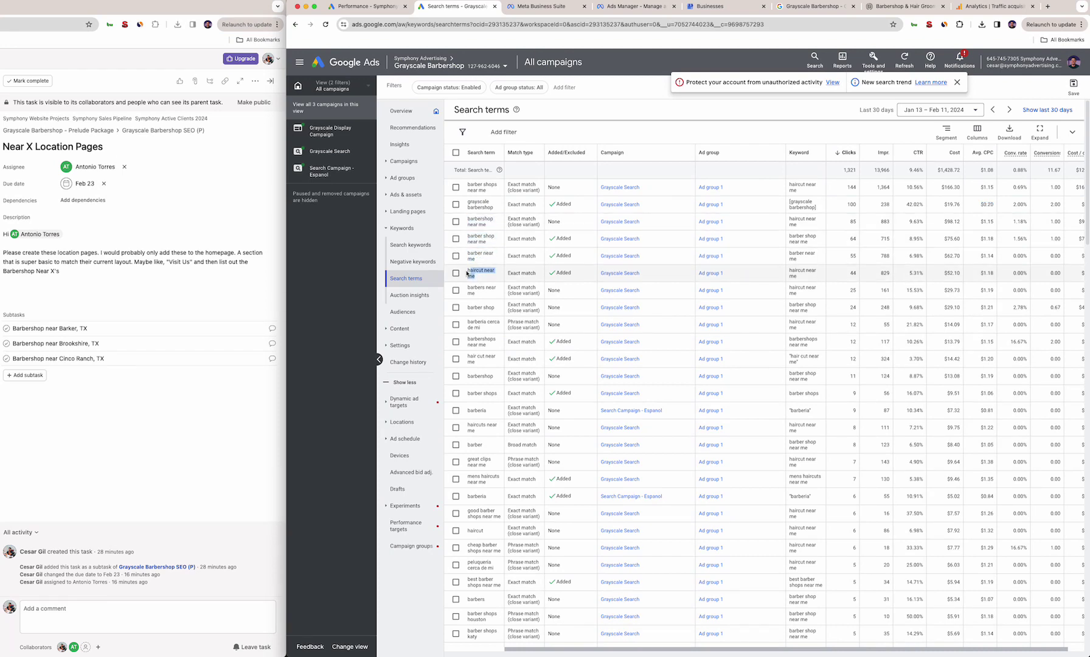
pyautogui.scroll(-2, 481, 262)
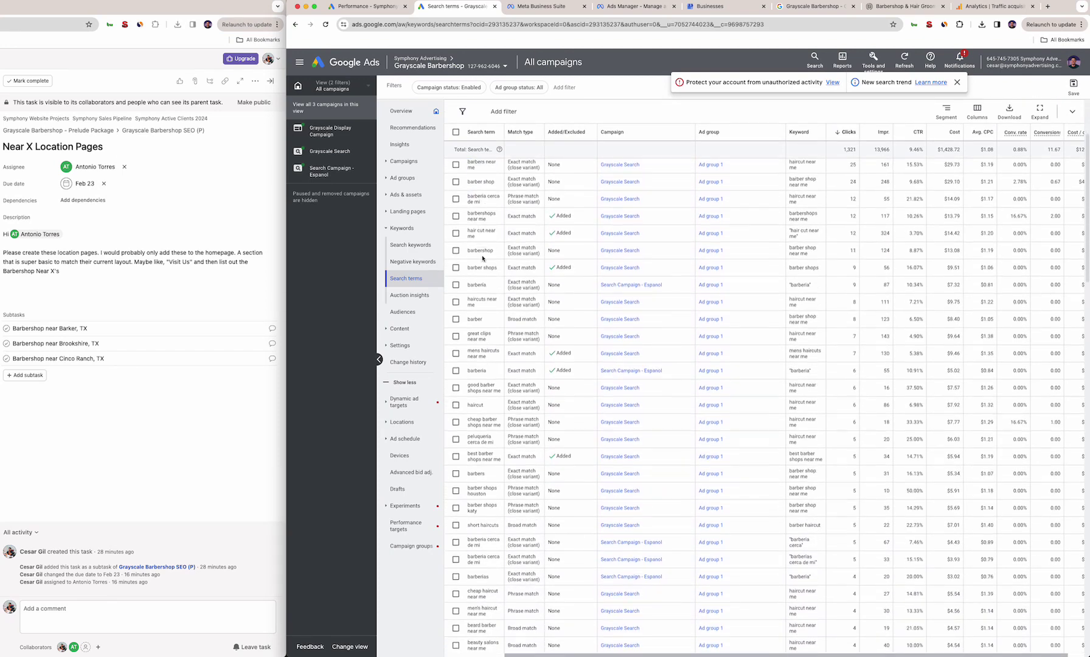
pyautogui.scroll(-5, 482, 258)
pyautogui.scroll(-3, 485, 257)
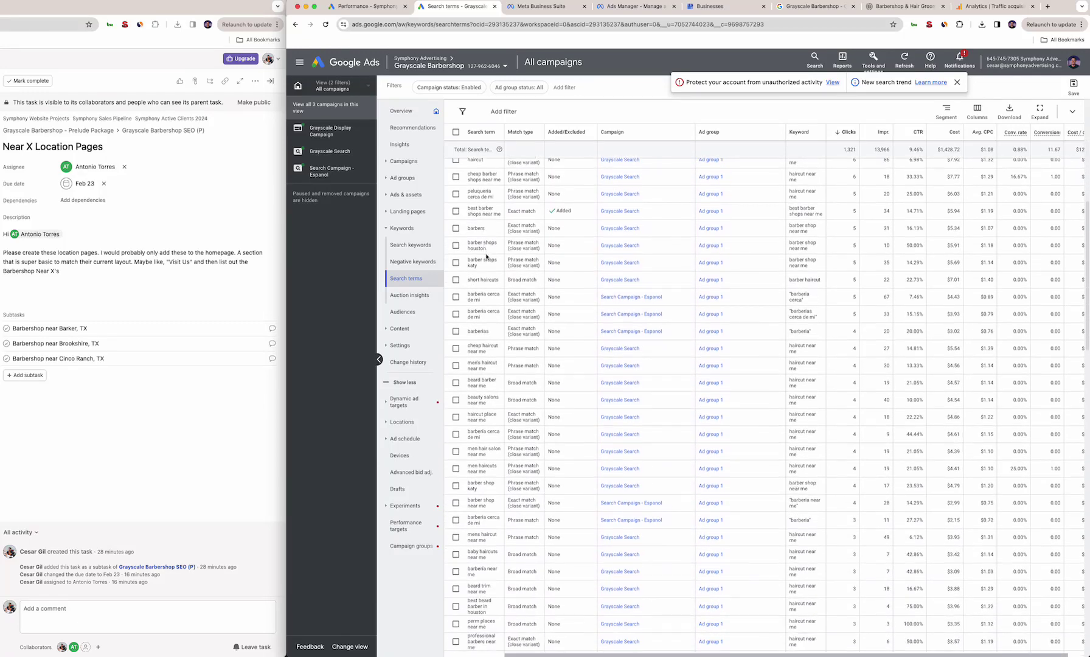
pyautogui.scroll(-5, 486, 255)
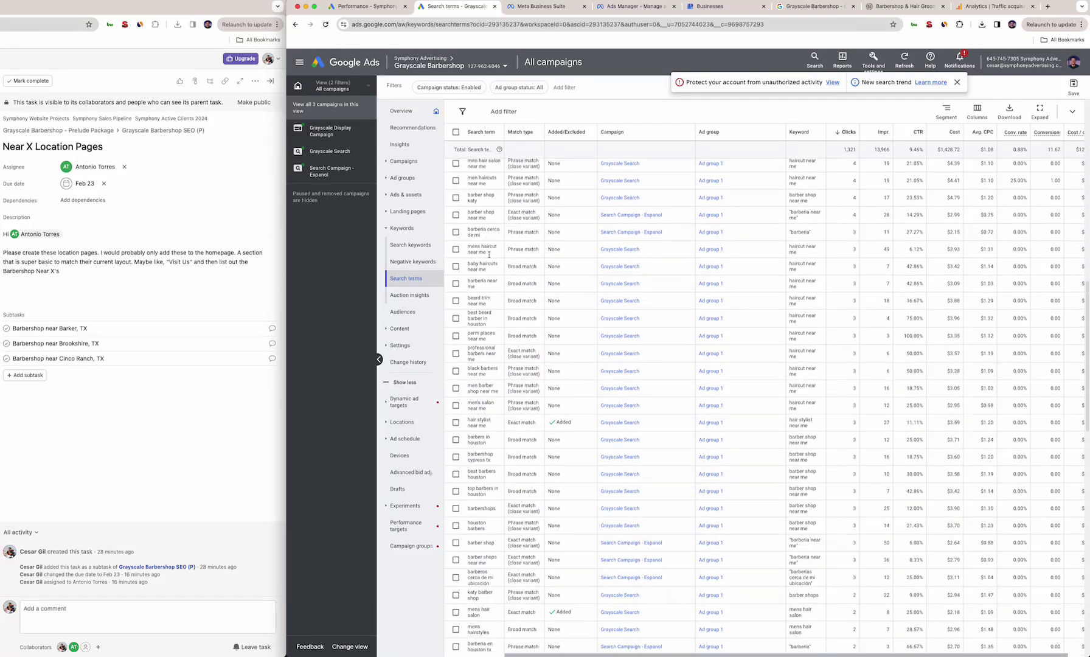
pyautogui.scroll(-3, 491, 258)
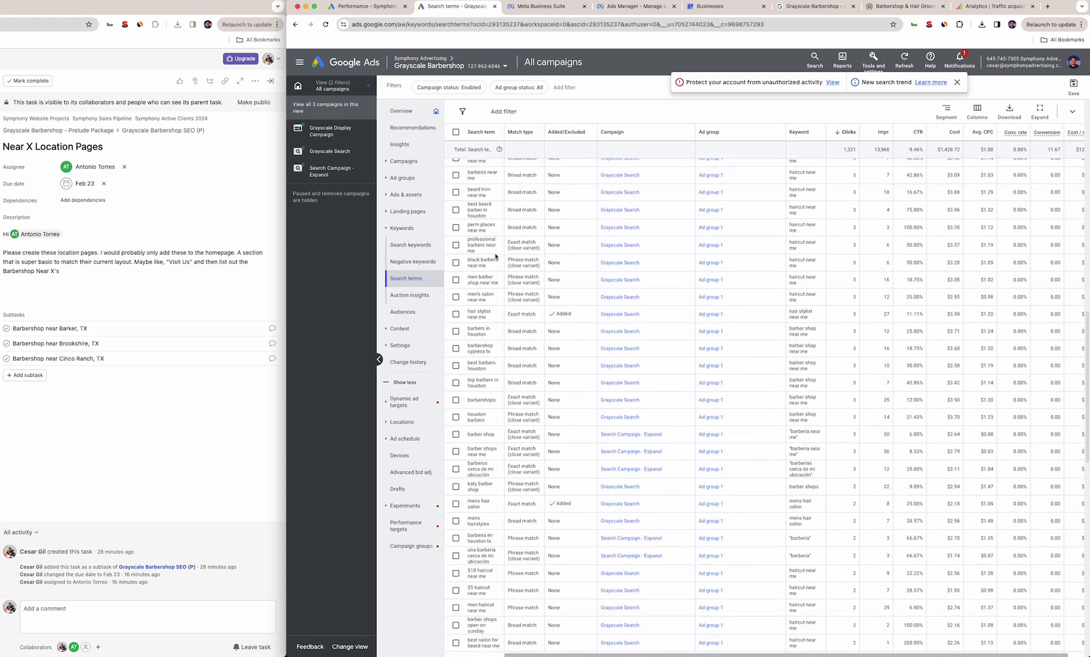
pyautogui.scroll(-1, 496, 257)
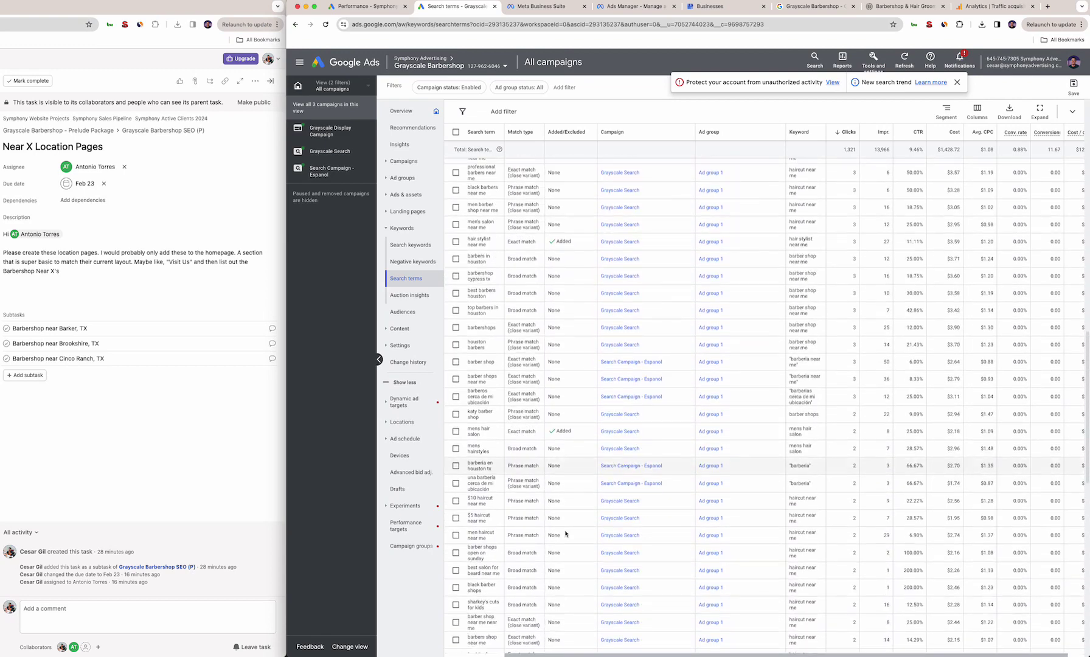
# Review the lower search terms and total clicks, then return to the Campaigns table
pyautogui.tripleClick(486, 522)
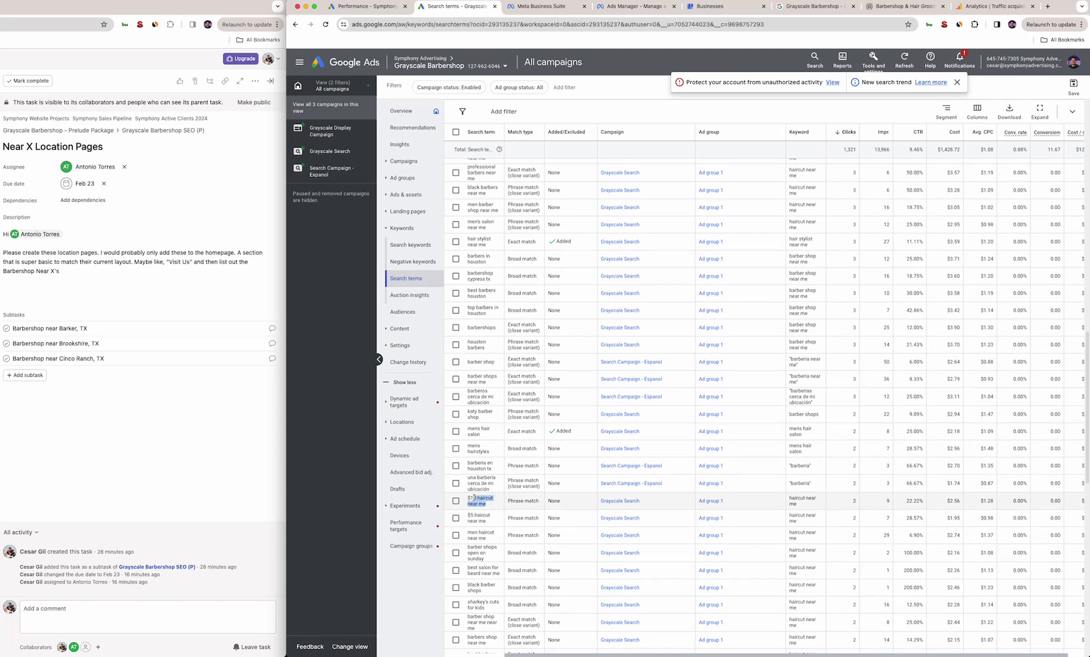
pyautogui.click(475, 501)
pyautogui.scroll(-1, 477, 487)
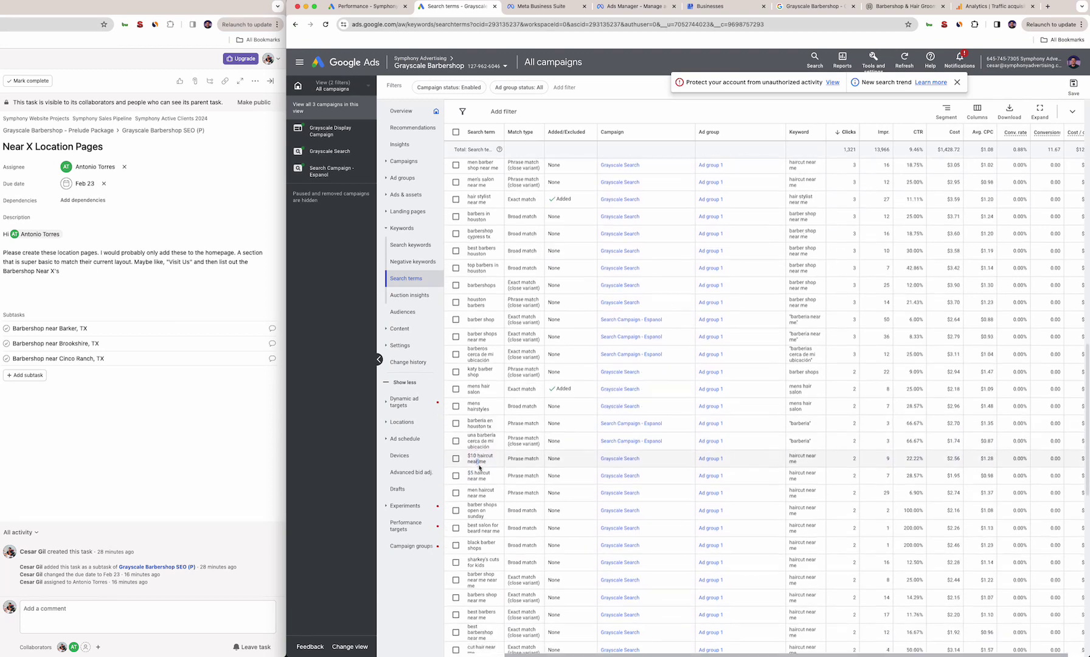
pyautogui.scroll(-5, 480, 467)
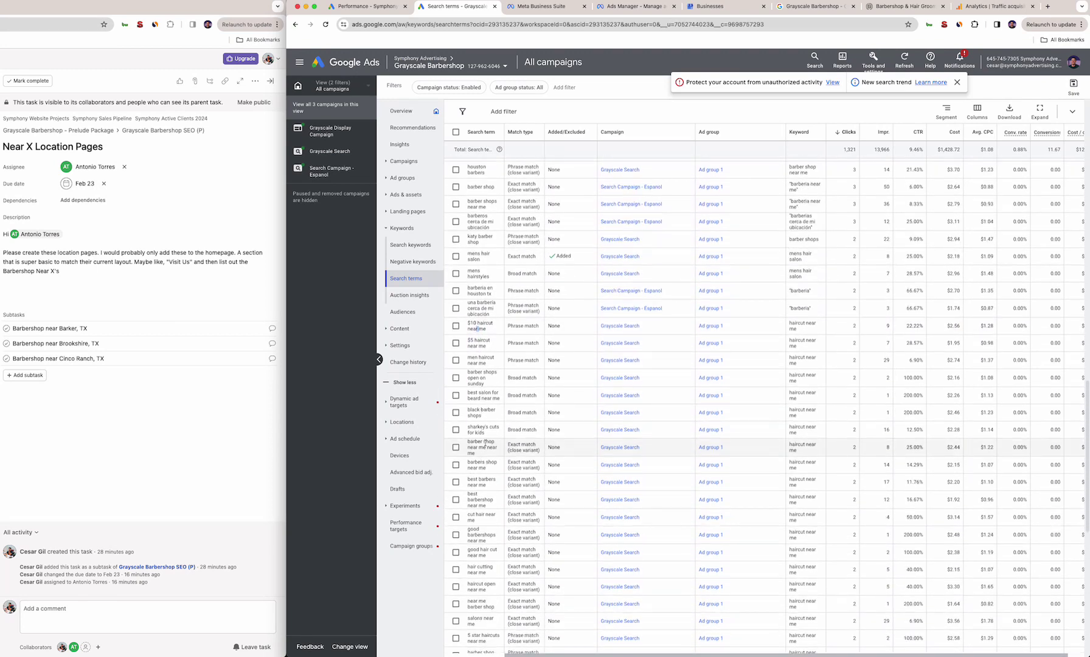
pyautogui.scroll(-10, 485, 443)
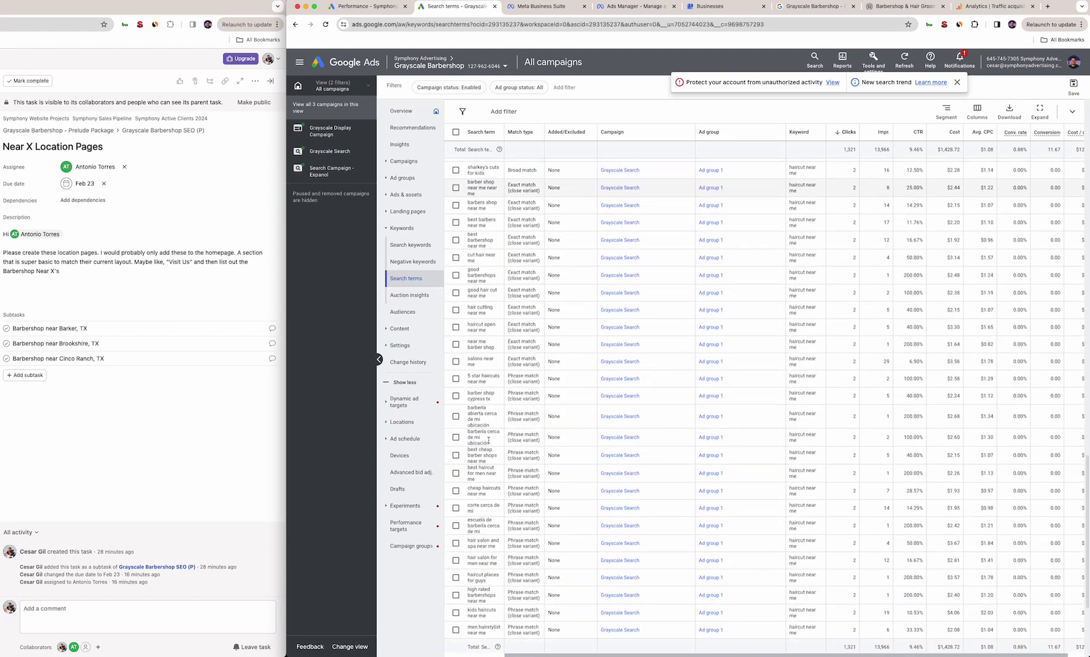
pyautogui.scroll(15, 488, 439)
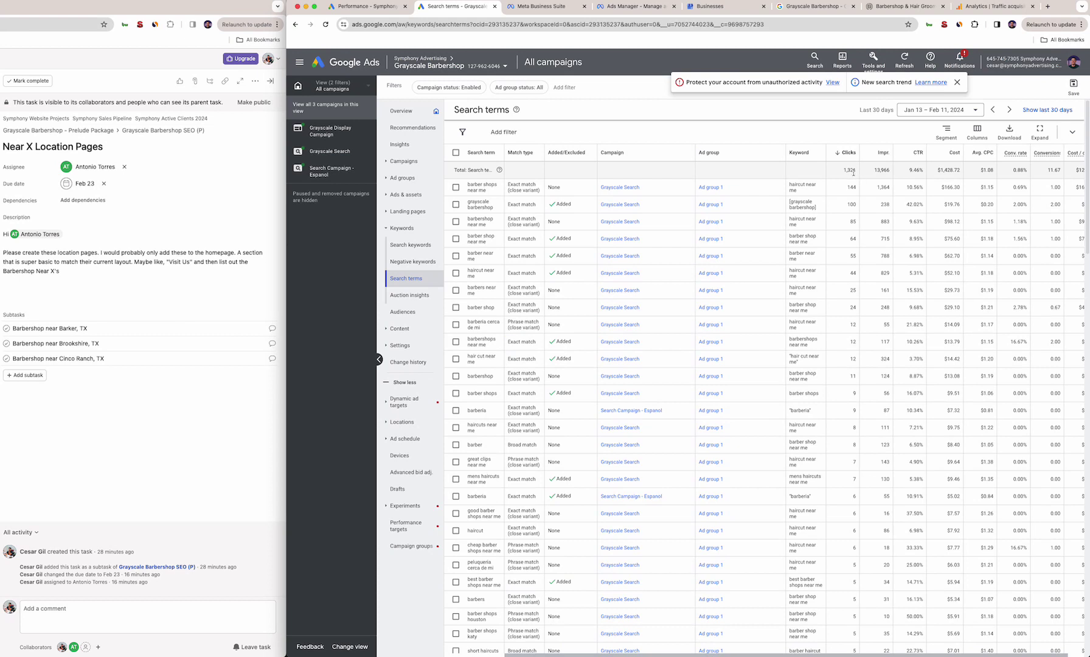
pyautogui.doubleClick(853, 171)
pyautogui.click(411, 161)
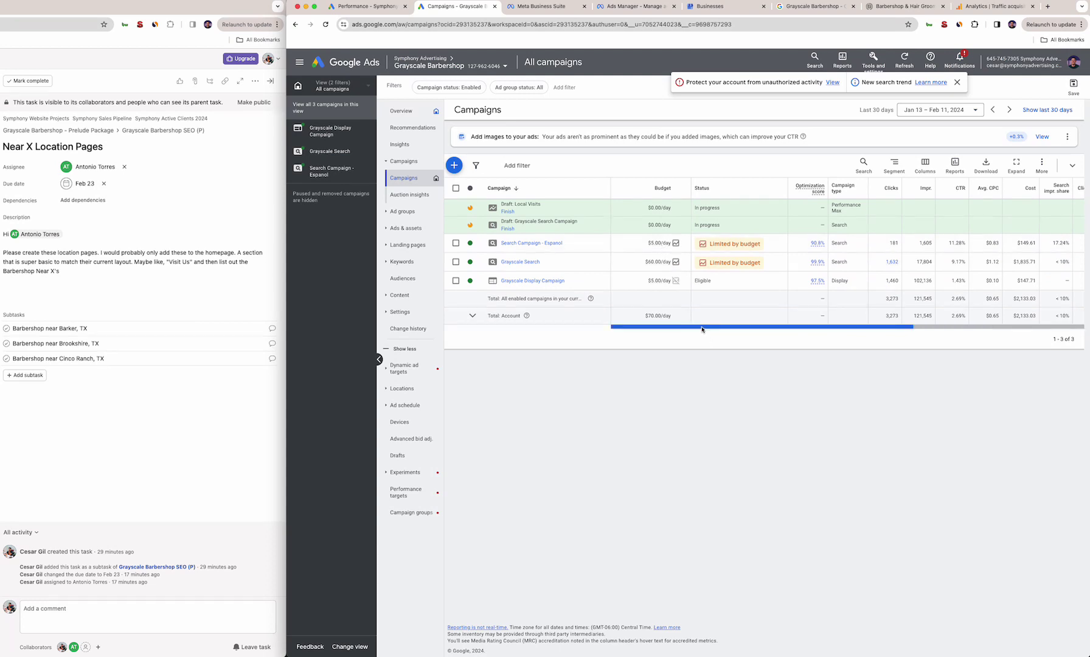
pyautogui.hscroll(5, 939, 245)
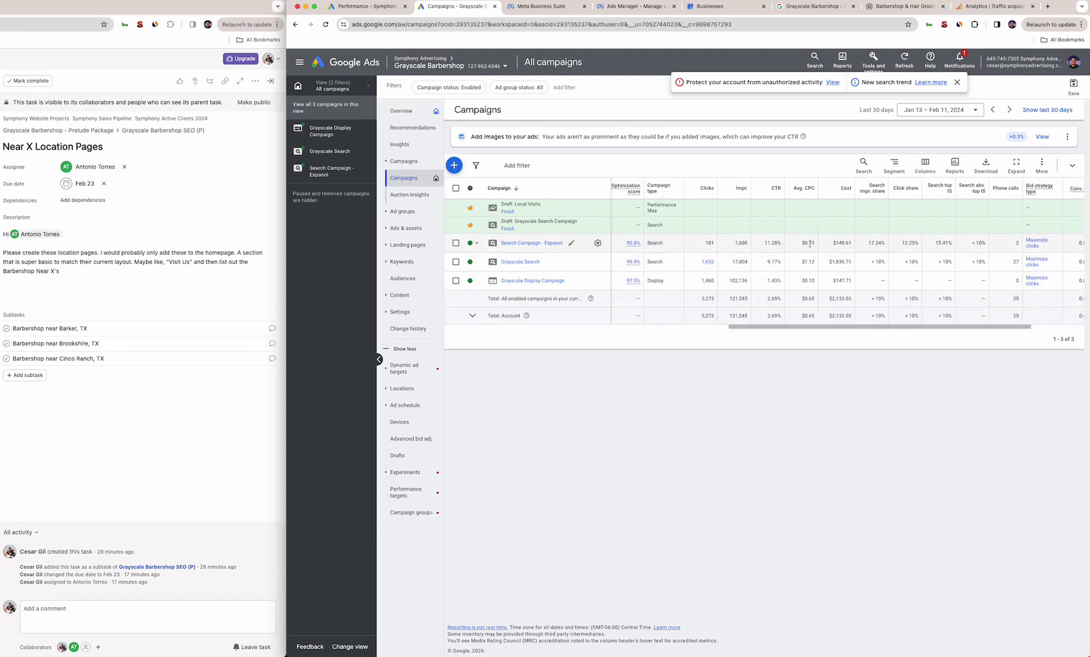
pyautogui.doubleClick(710, 243)
pyautogui.click(632, 329)
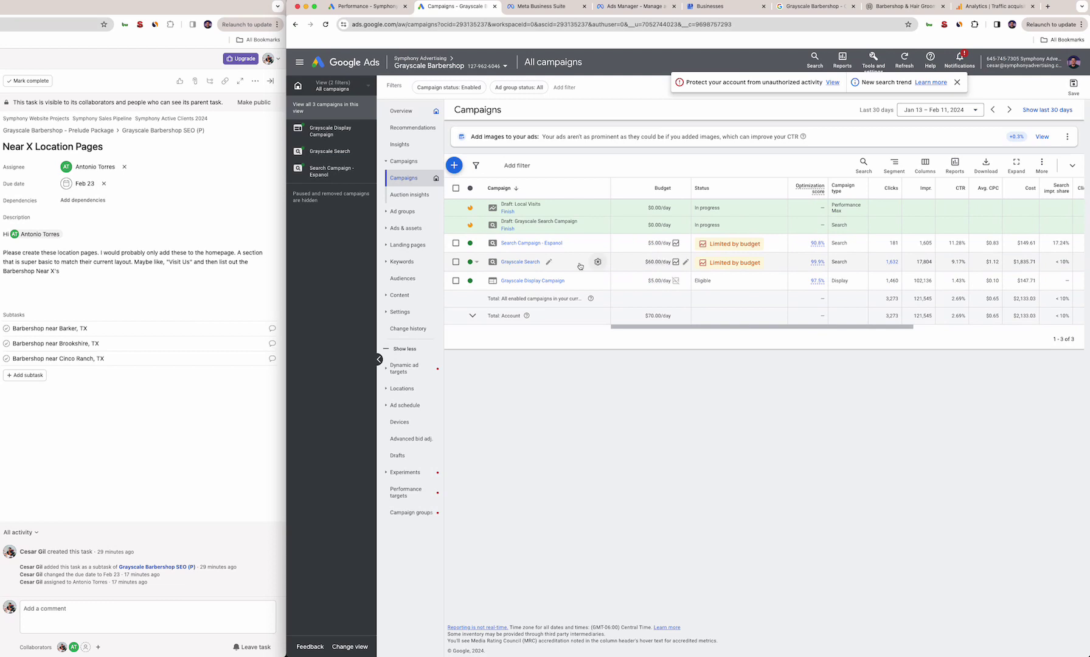
pyautogui.moveTo(689, 327); pyautogui.dragTo(778, 327)
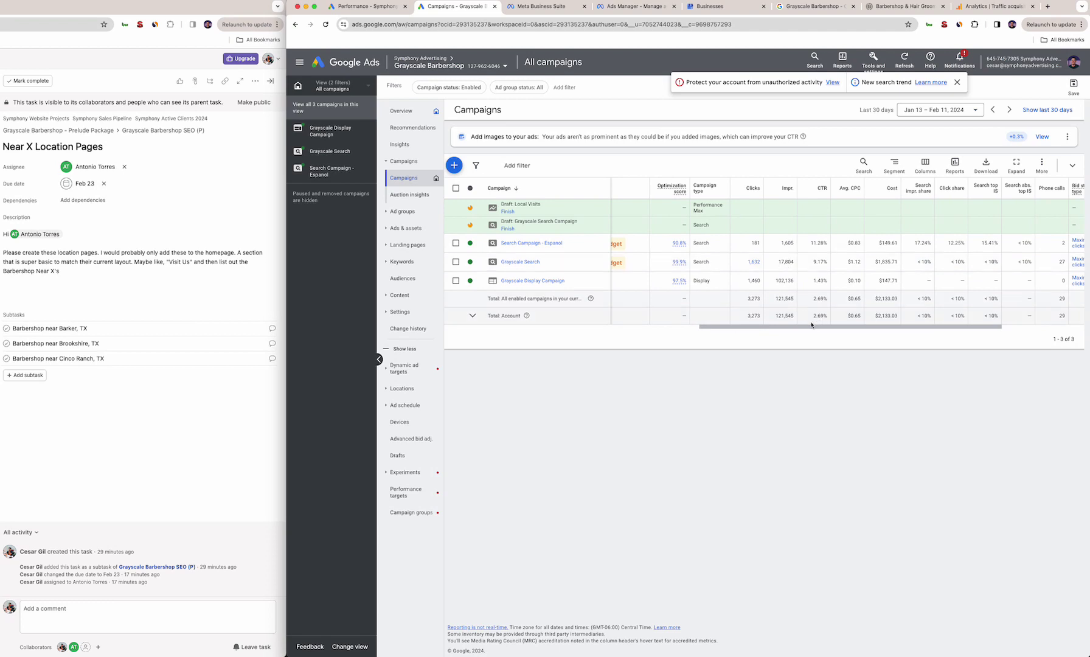
pyautogui.doubleClick(855, 261)
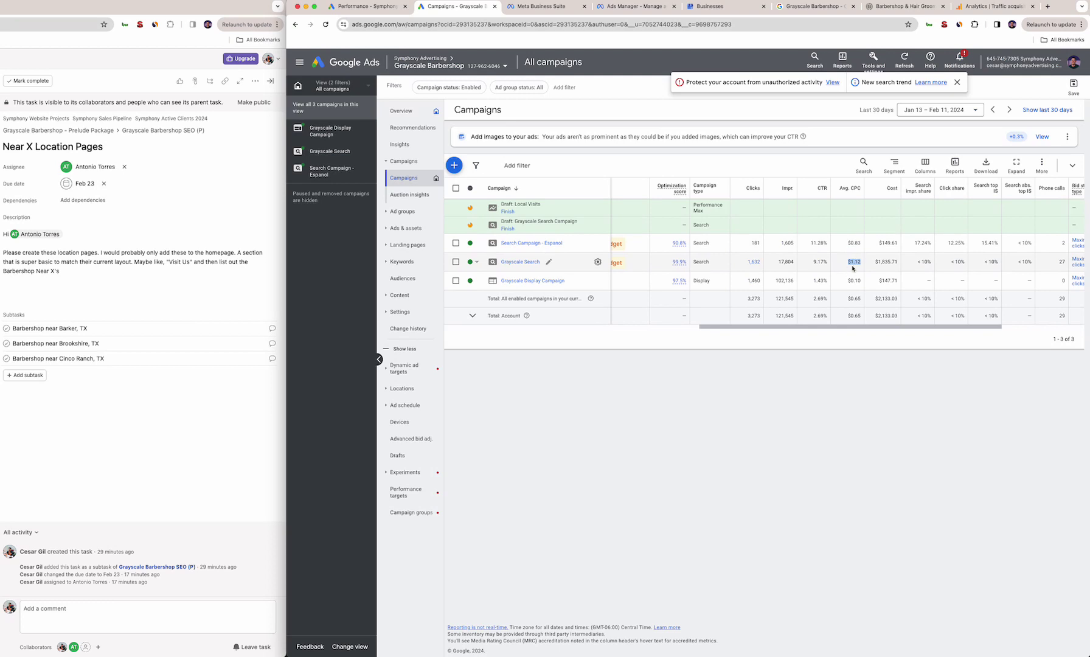
pyautogui.click(855, 264)
pyautogui.doubleClick(881, 261)
pyautogui.hscroll(5, 903, 289)
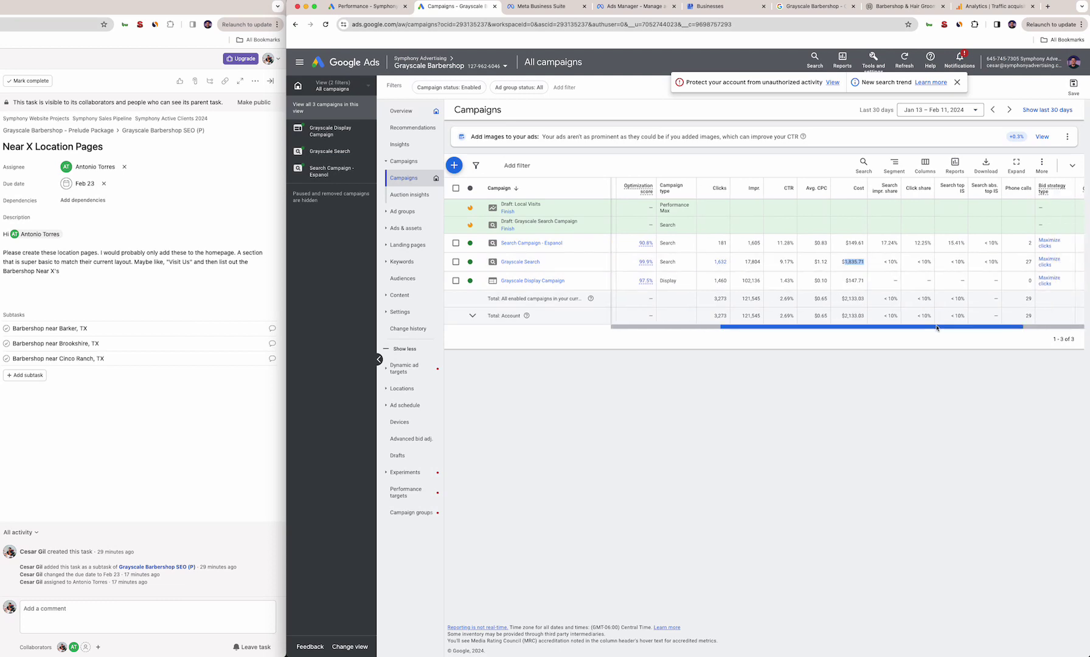
pyautogui.moveTo(826, 262); pyautogui.dragTo(878, 265)
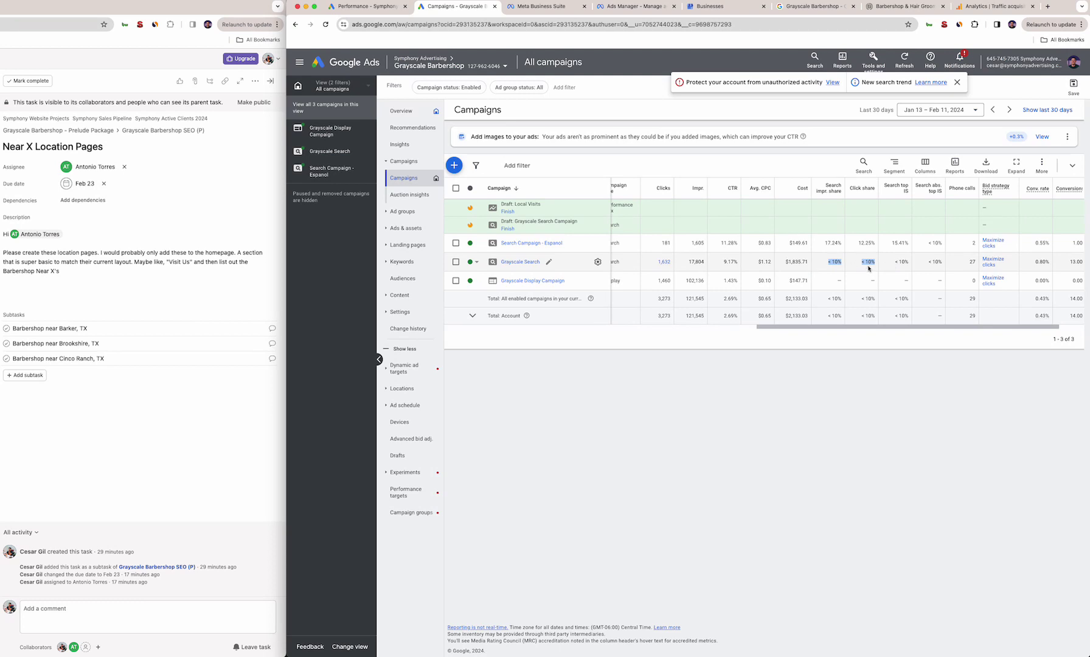
pyautogui.moveTo(868, 268); pyautogui.dragTo(831, 262)
pyautogui.click(832, 262)
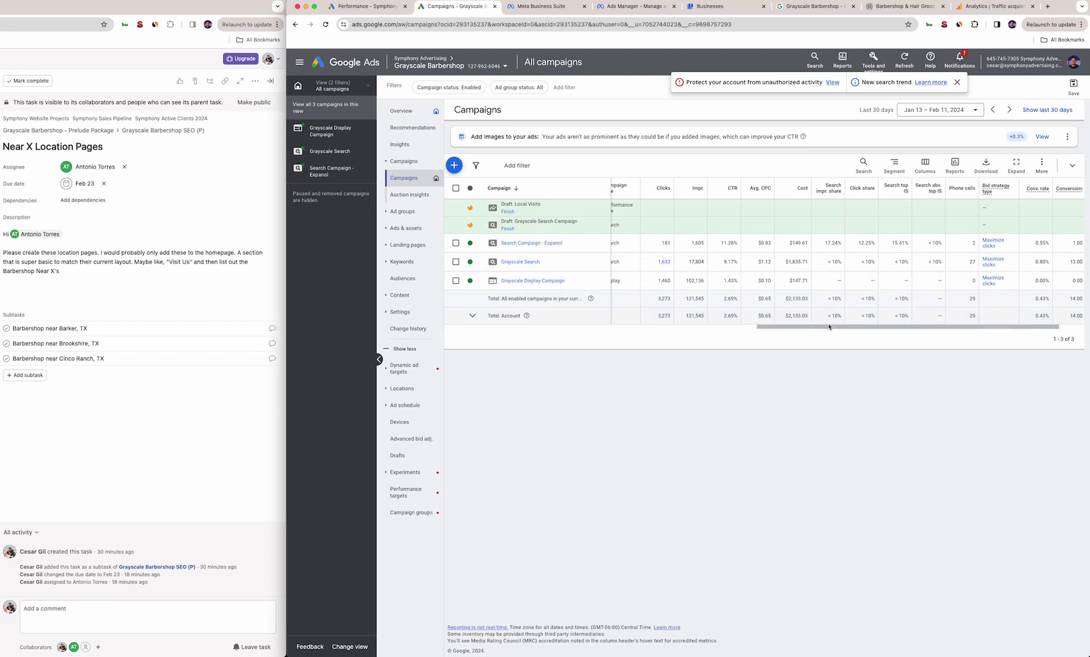
pyautogui.moveTo(829, 326); pyautogui.dragTo(815, 327)
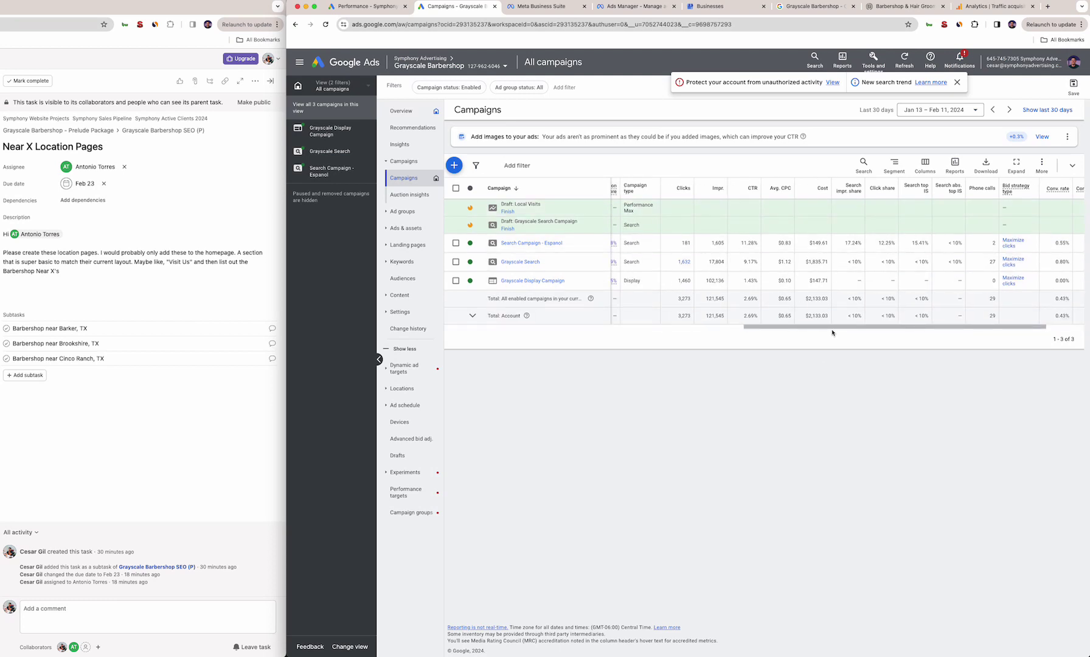
pyautogui.hscroll(-6, 832, 332)
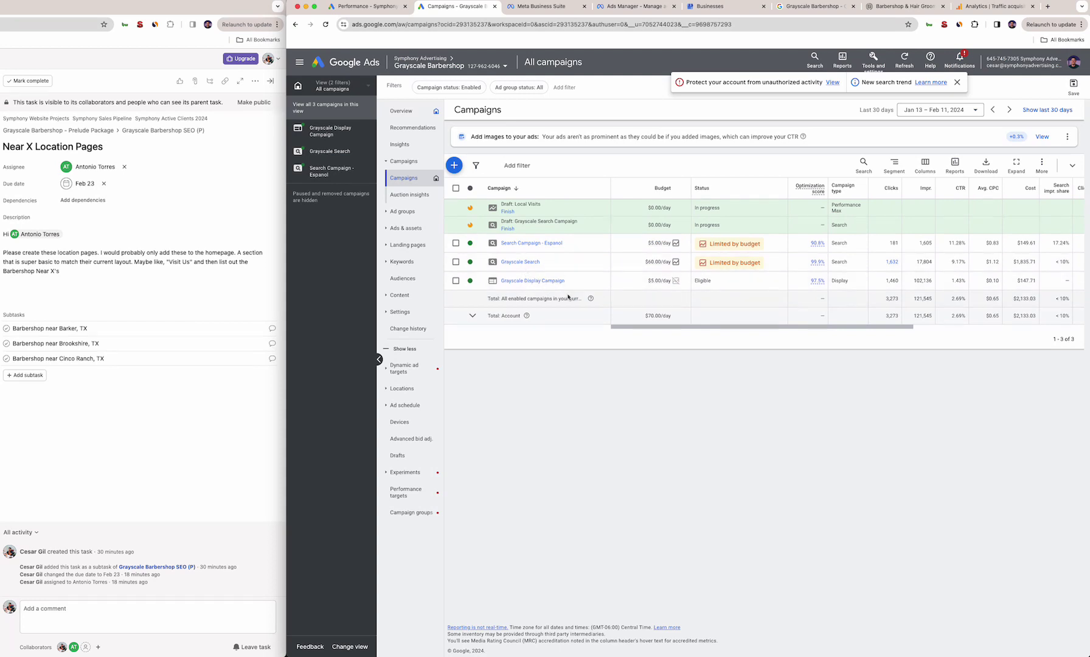
pyautogui.hscroll(4, 852, 321)
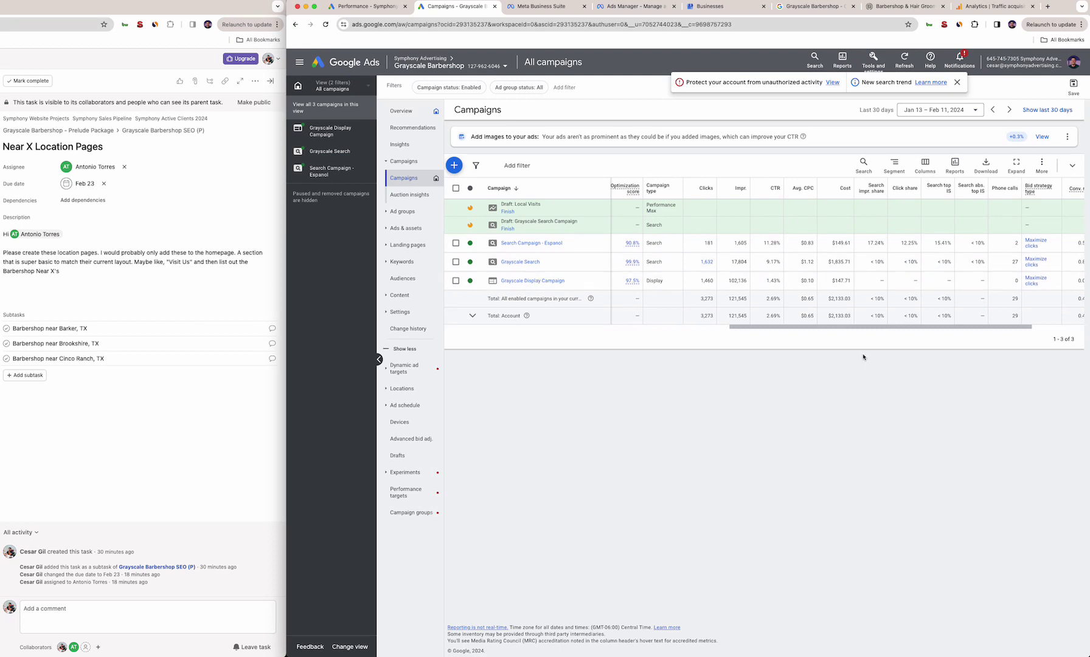
pyautogui.moveTo(827, 327); pyautogui.dragTo(709, 327)
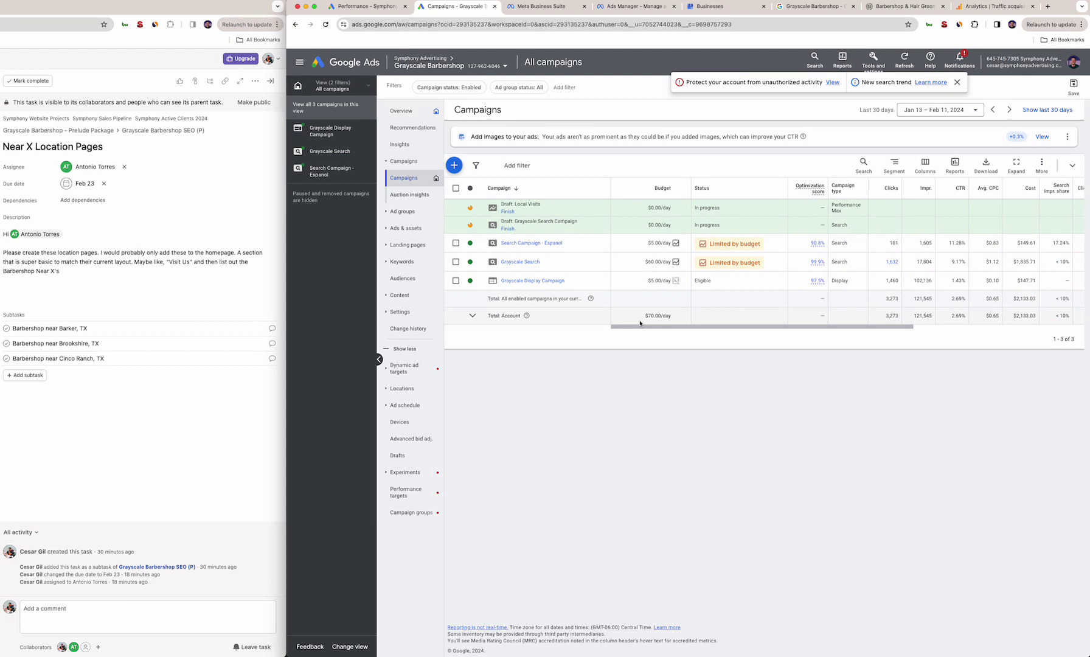
pyautogui.press('super+space')
pyautogui.write('70')
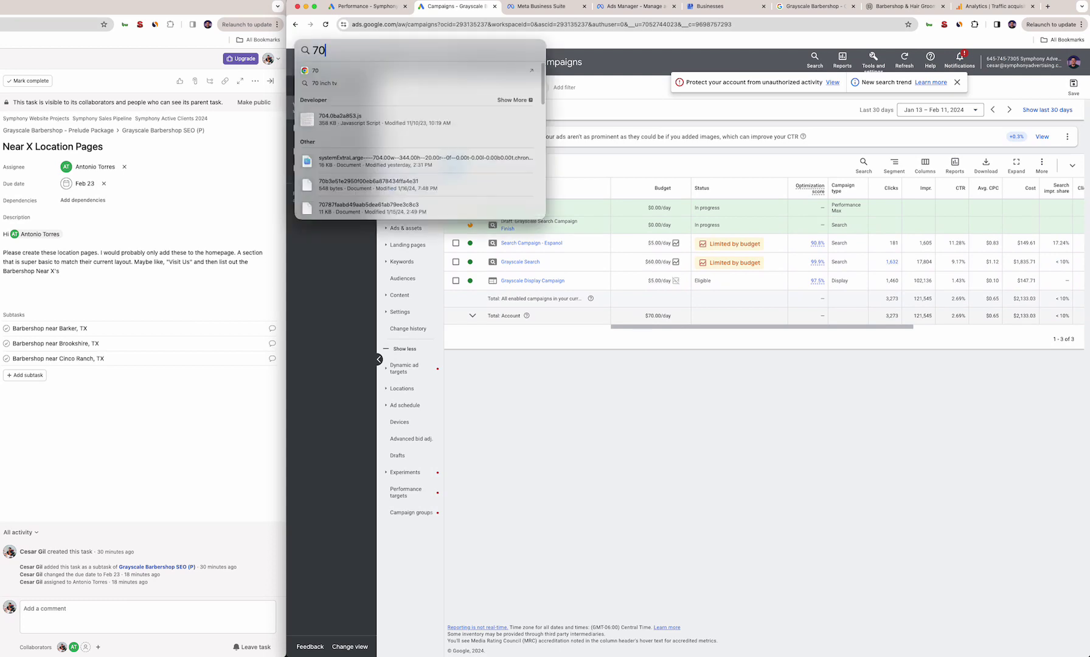
pyautogui.write('*30')
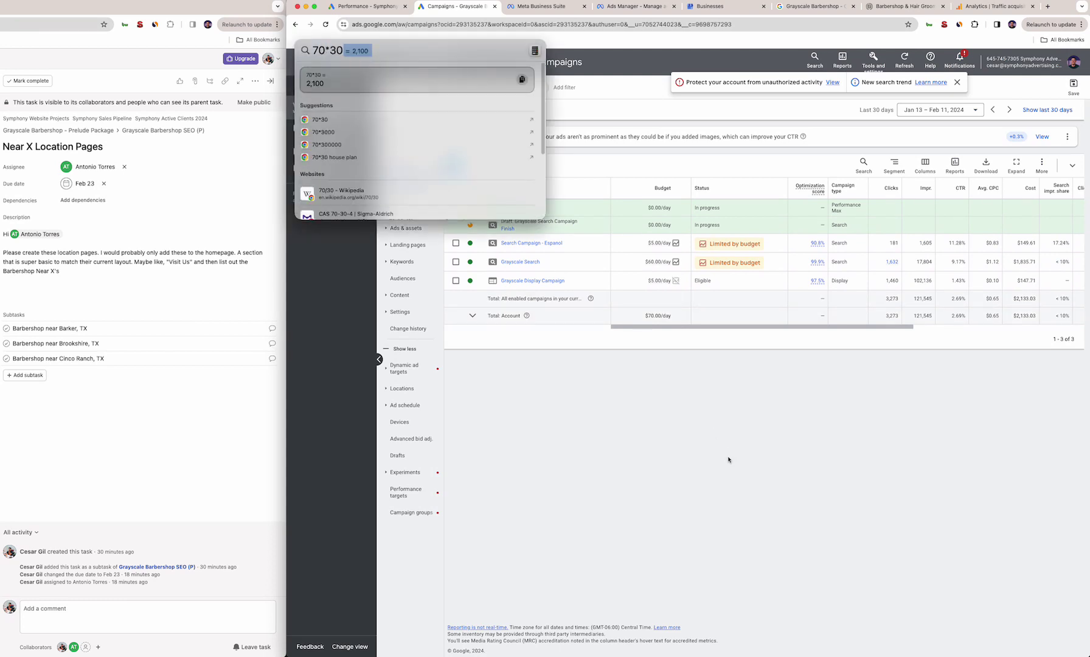
pyautogui.press('Escape')
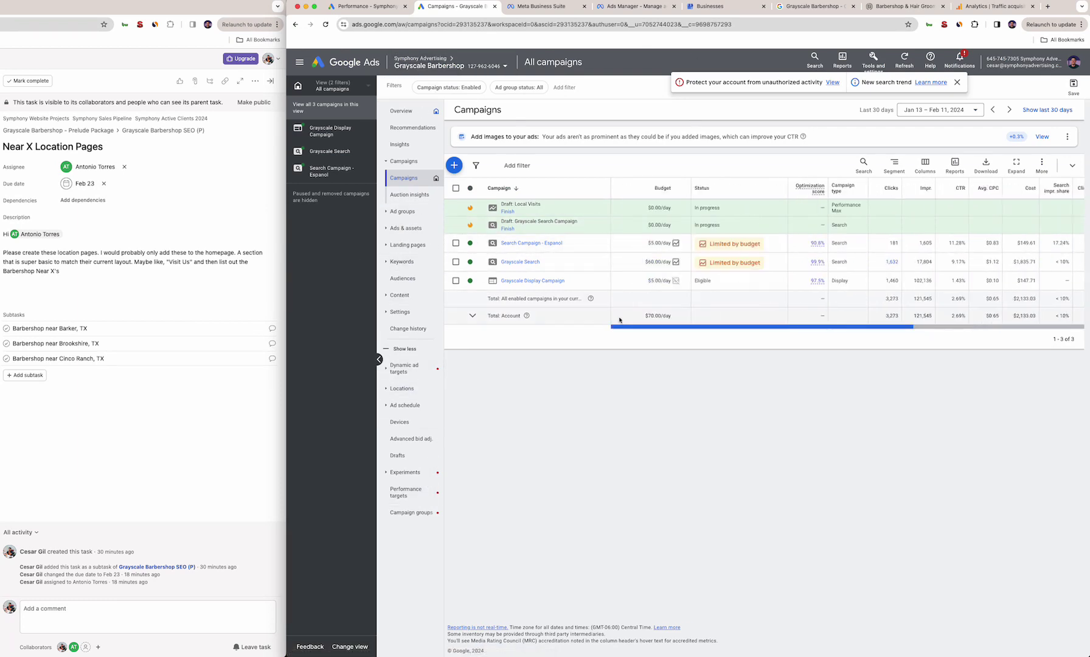
pyautogui.hscroll(3, 619, 320)
# Check the four ads in Grayscale New Content 2024's New Traffic Ad Set, then view Google profile performance
pyautogui.click(543, 3)
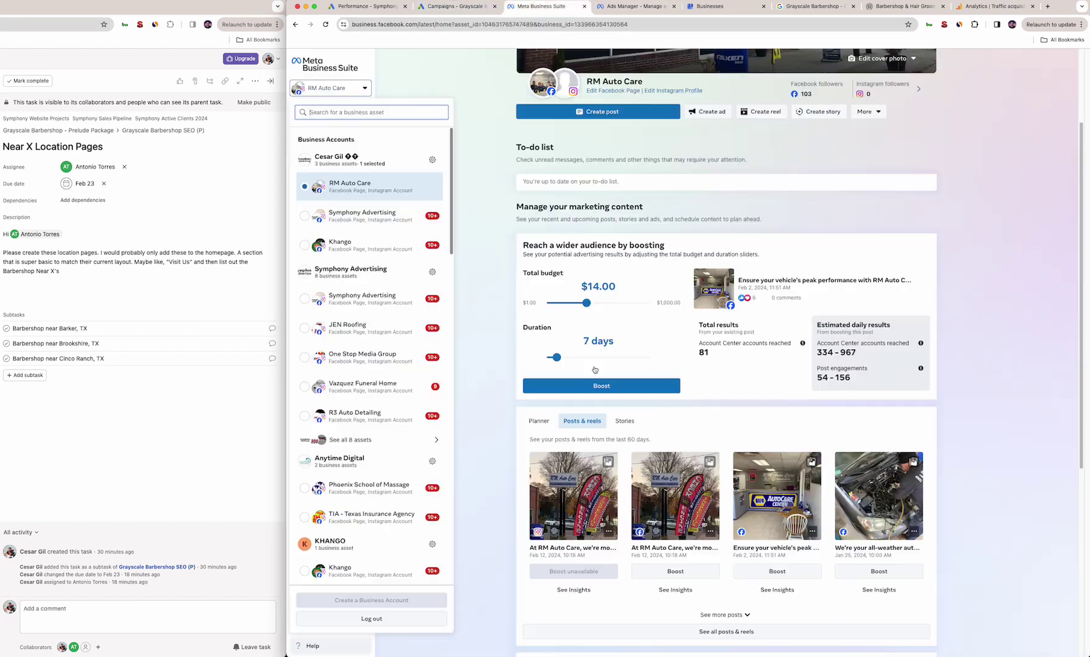
pyautogui.click(610, 7)
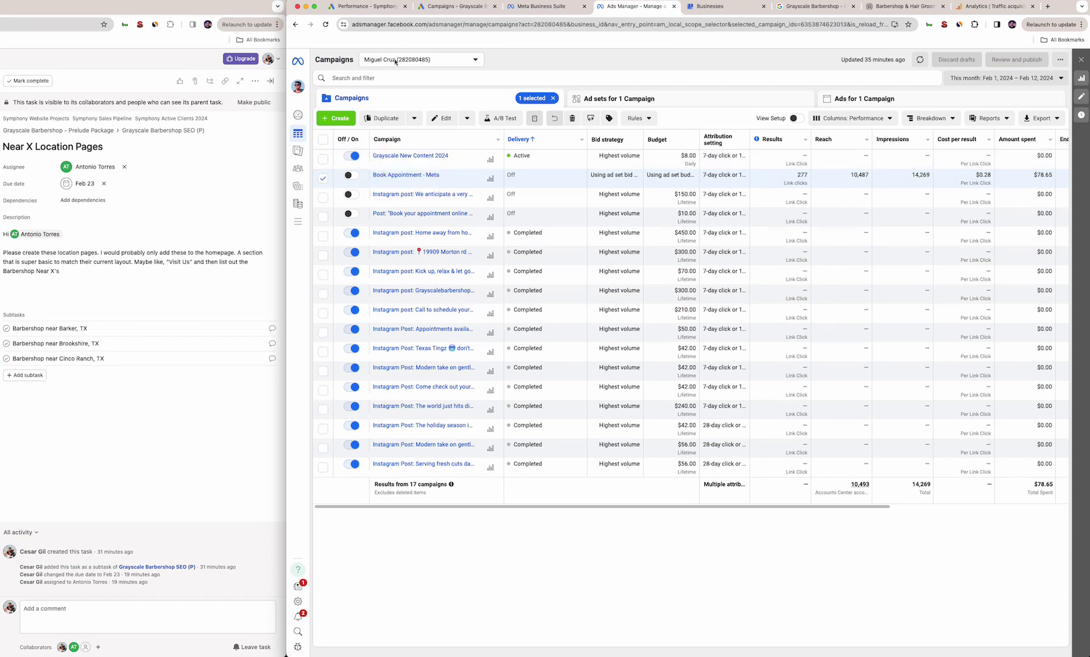
pyautogui.click(388, 156)
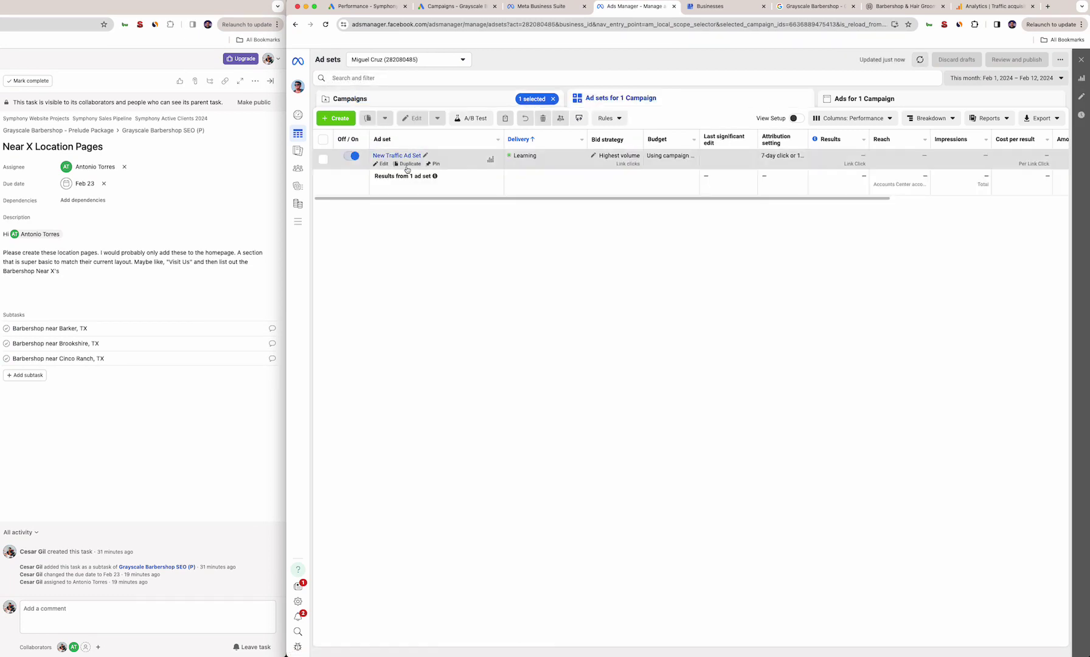
pyautogui.click(379, 157)
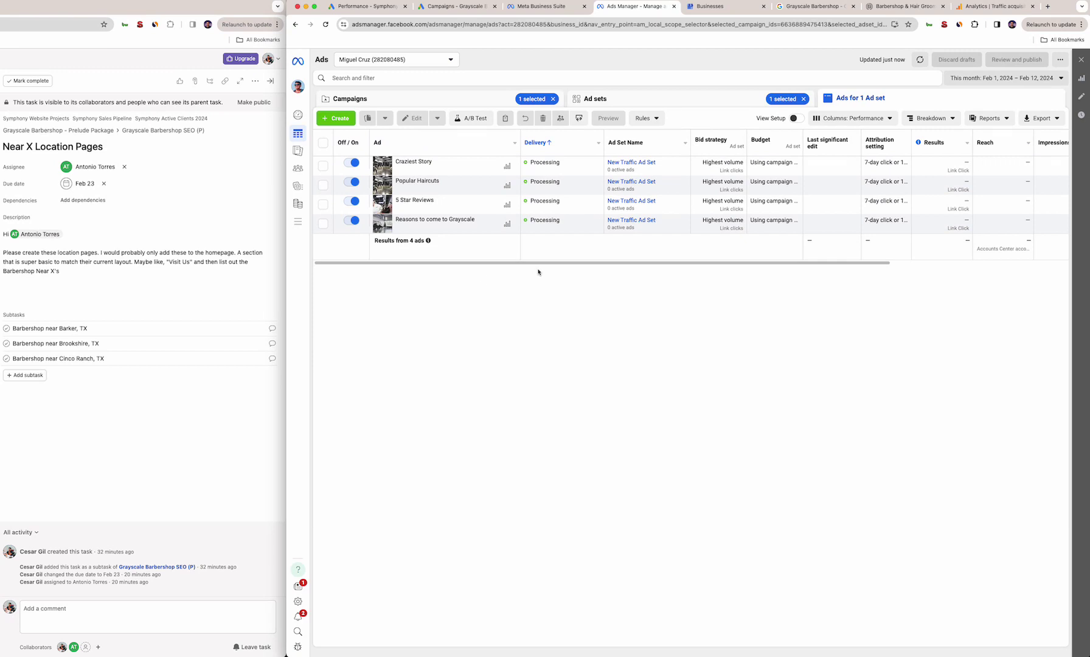
pyautogui.click(718, 6)
pyautogui.click(815, 6)
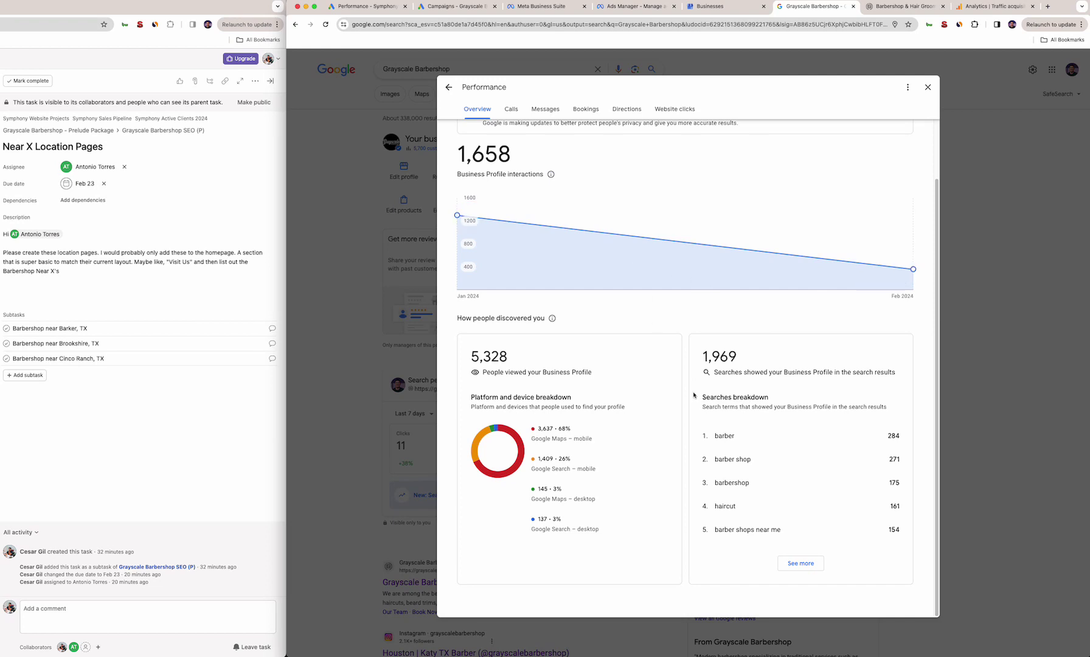
# Set the Business Profile performance time period to Jan 2024 – Feb 2024
pyautogui.click(928, 88)
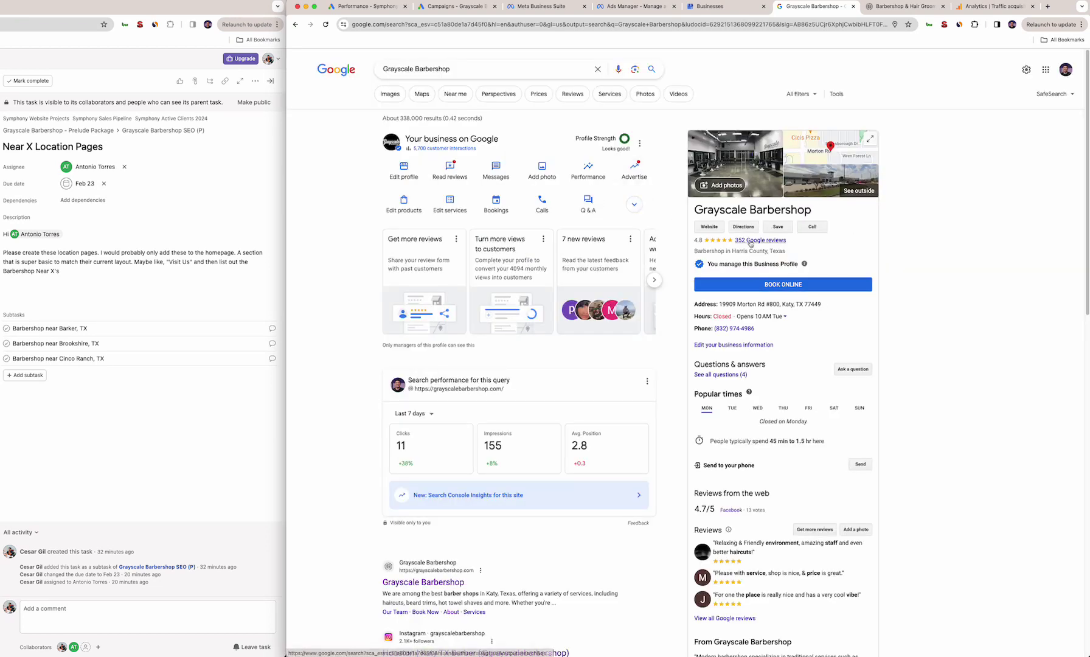
pyautogui.click(582, 168)
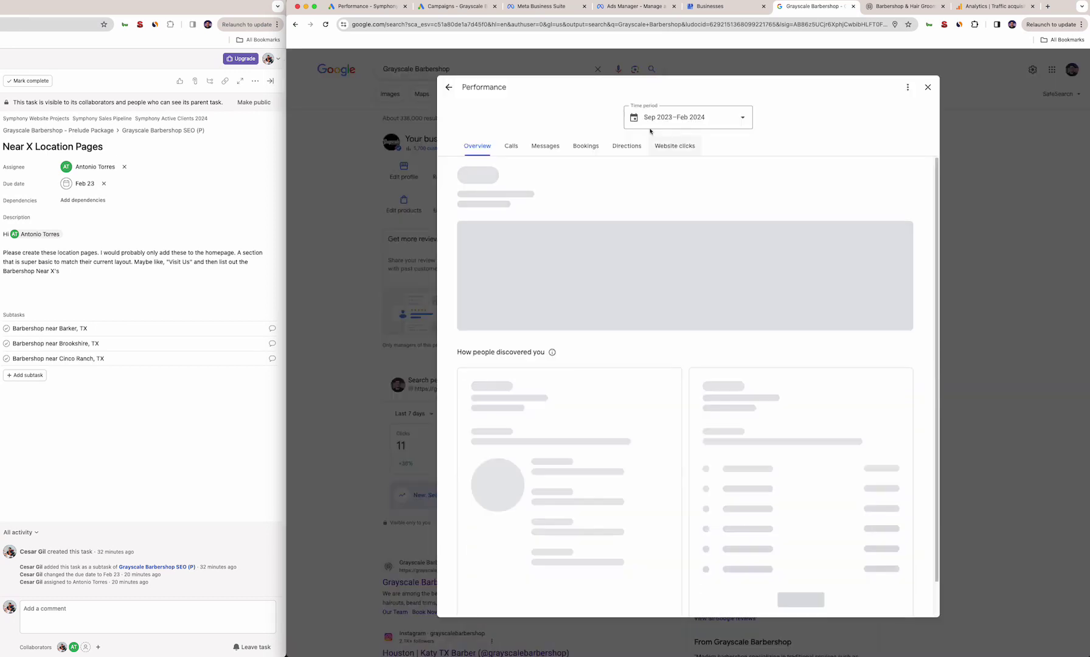
pyautogui.click(654, 122)
pyautogui.click(689, 176)
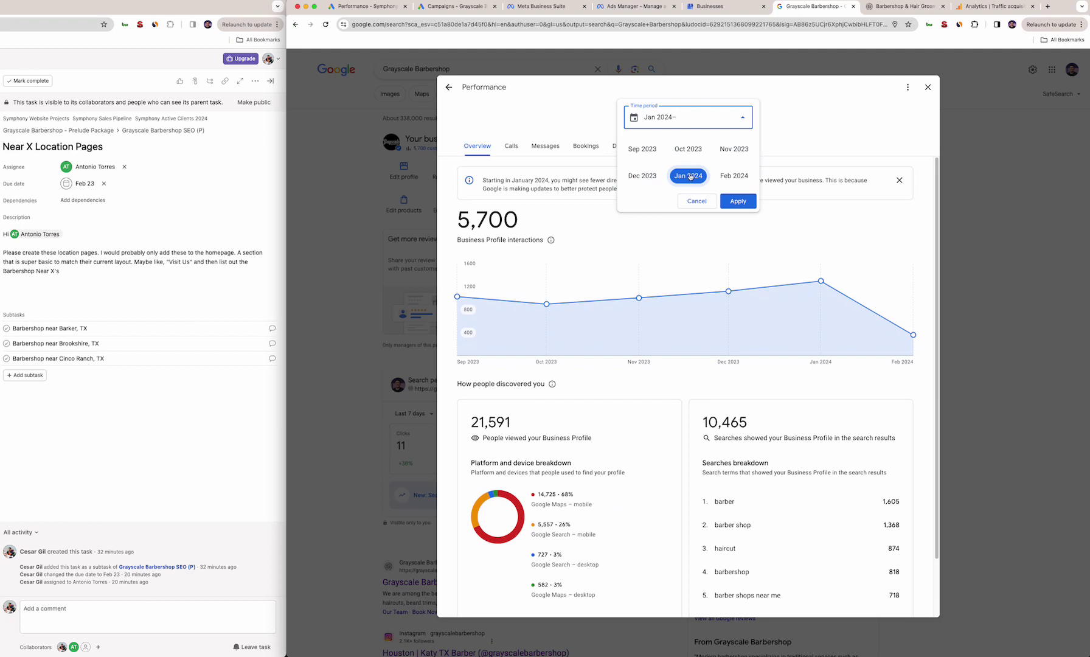
pyautogui.click(734, 176)
pyautogui.click(737, 201)
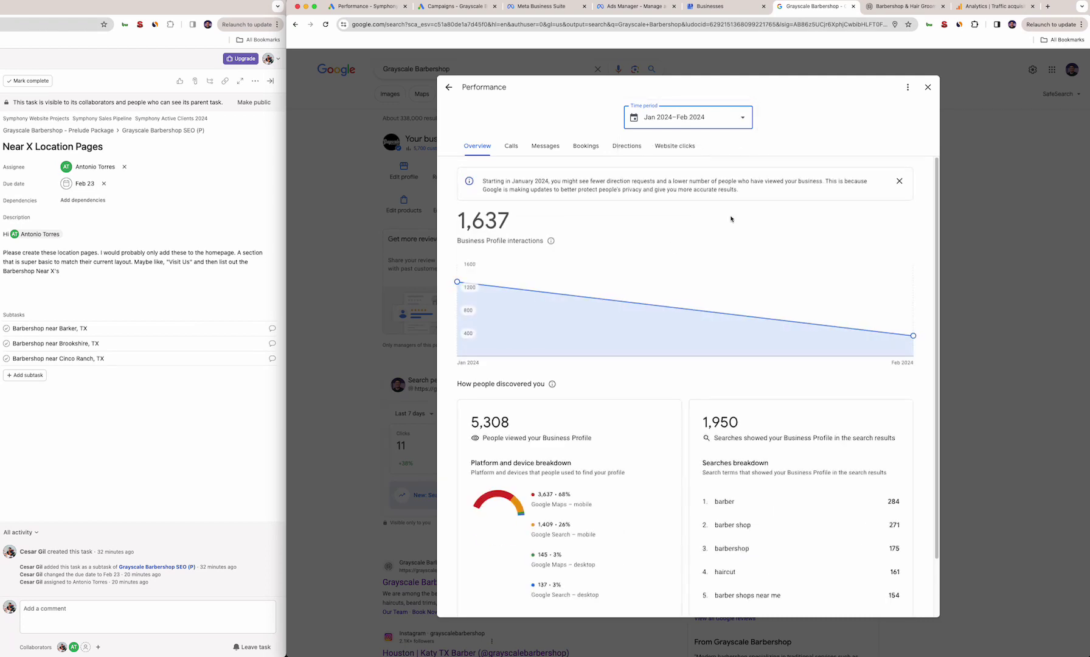
# Review the top searches: barber, barber shop (271), and barber shops near me
pyautogui.scroll(-2, 707, 494)
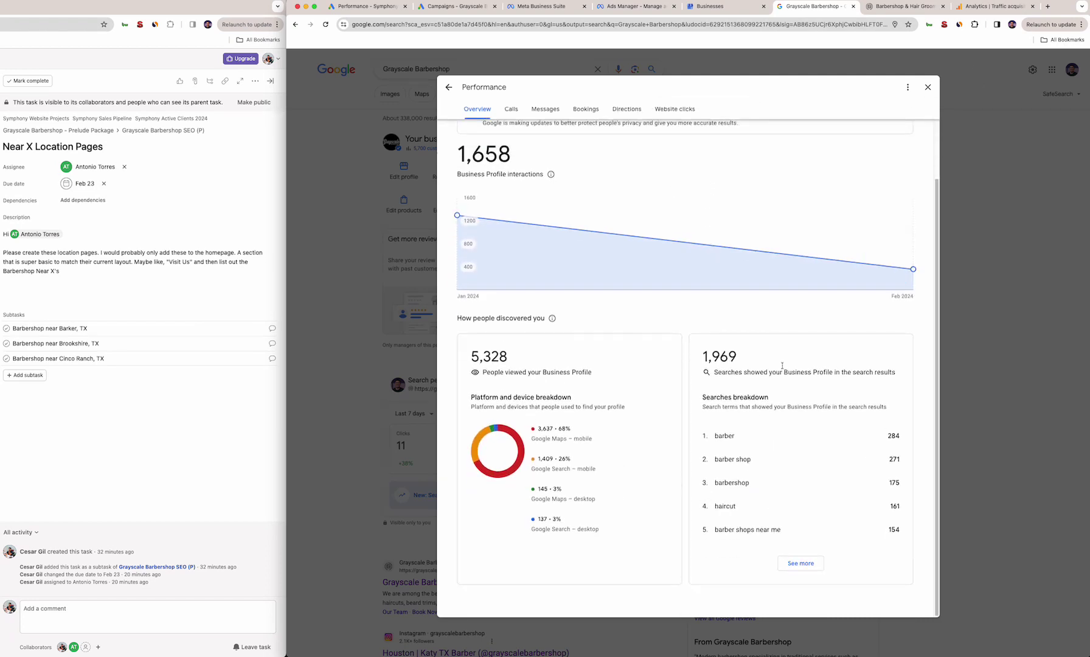
pyautogui.doubleClick(716, 436)
pyautogui.moveTo(887, 459); pyautogui.dragTo(914, 464)
pyautogui.click(734, 482)
pyautogui.moveTo(718, 530); pyautogui.dragTo(781, 529)
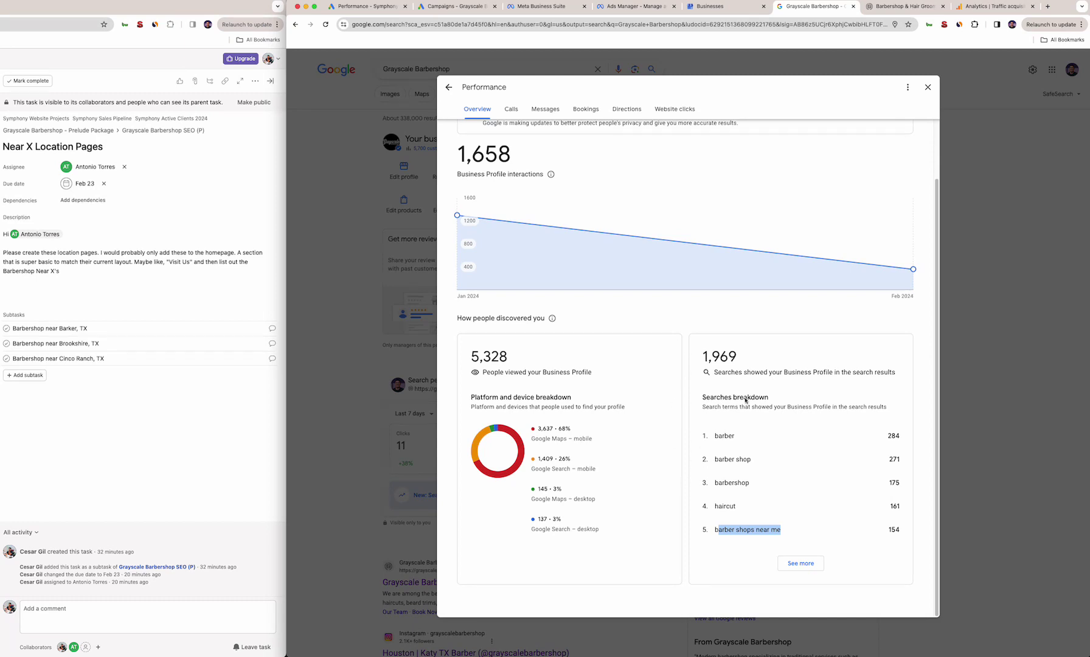
# Compare the Google Maps mobile, Google Search mobile and desktop platform breakdowns, then open Analytics
pyautogui.scroll(2, 722, 404)
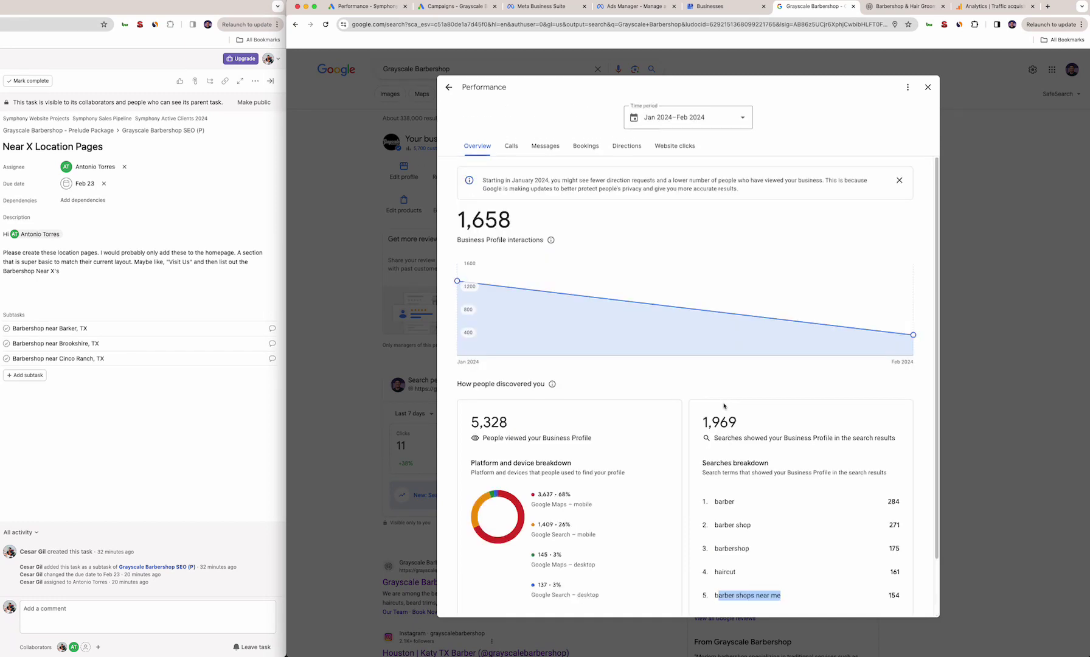
pyautogui.scroll(-2, 669, 414)
pyautogui.moveTo(592, 439); pyautogui.dragTo(533, 428)
pyautogui.click(602, 492)
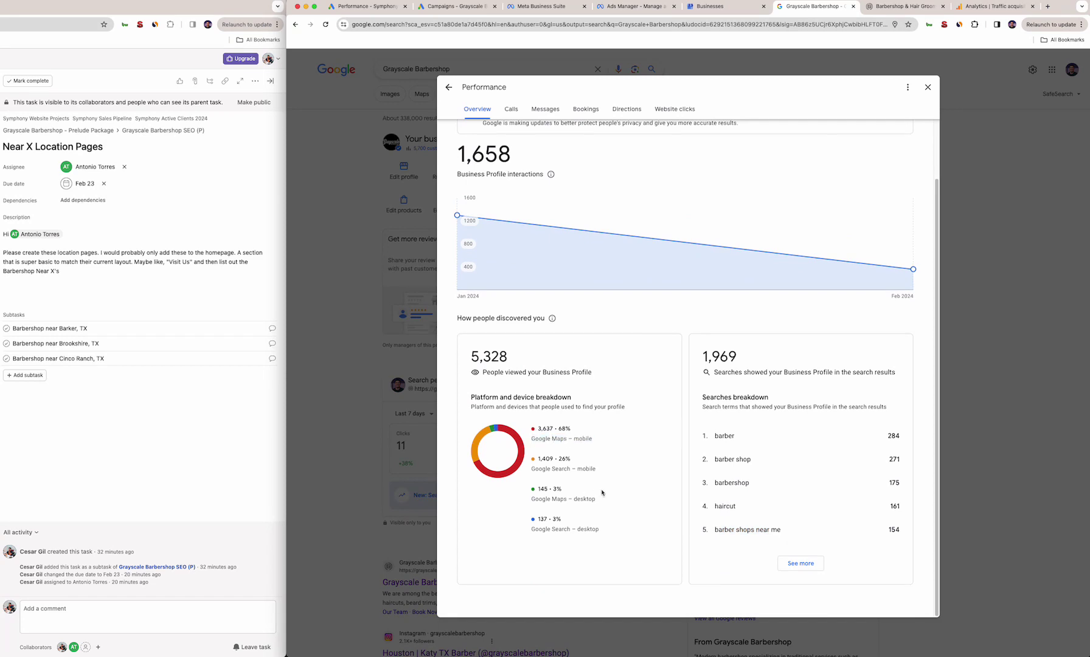
pyautogui.tripleClick(569, 439)
pyautogui.tripleClick(560, 469)
pyautogui.click(550, 499)
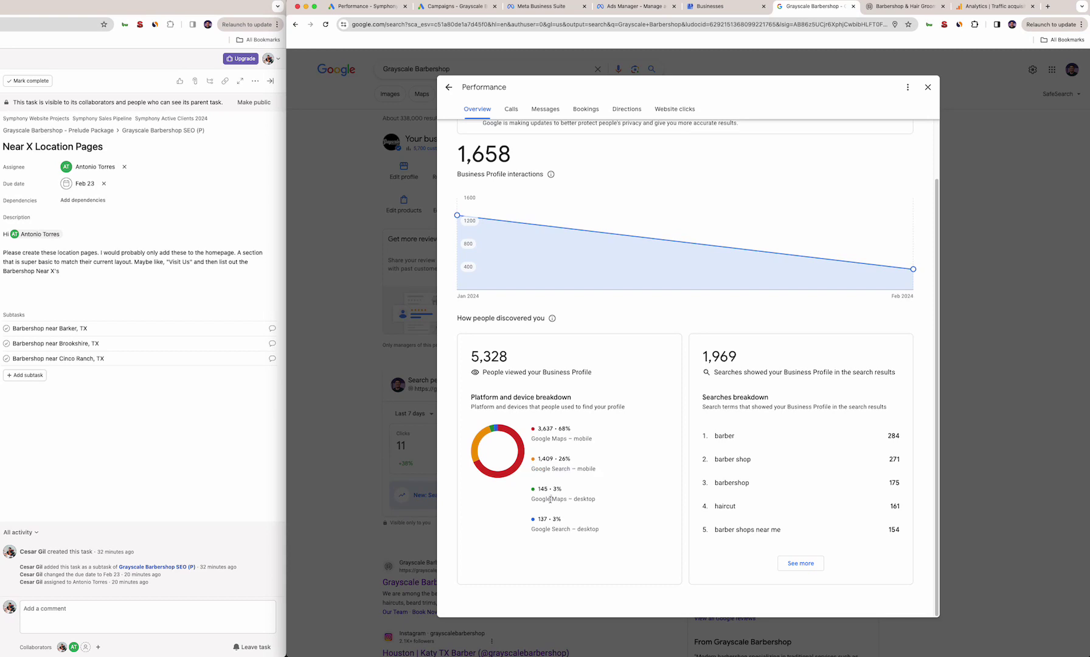
pyautogui.tripleClick(563, 529)
pyautogui.moveTo(614, 473); pyautogui.dragTo(536, 429)
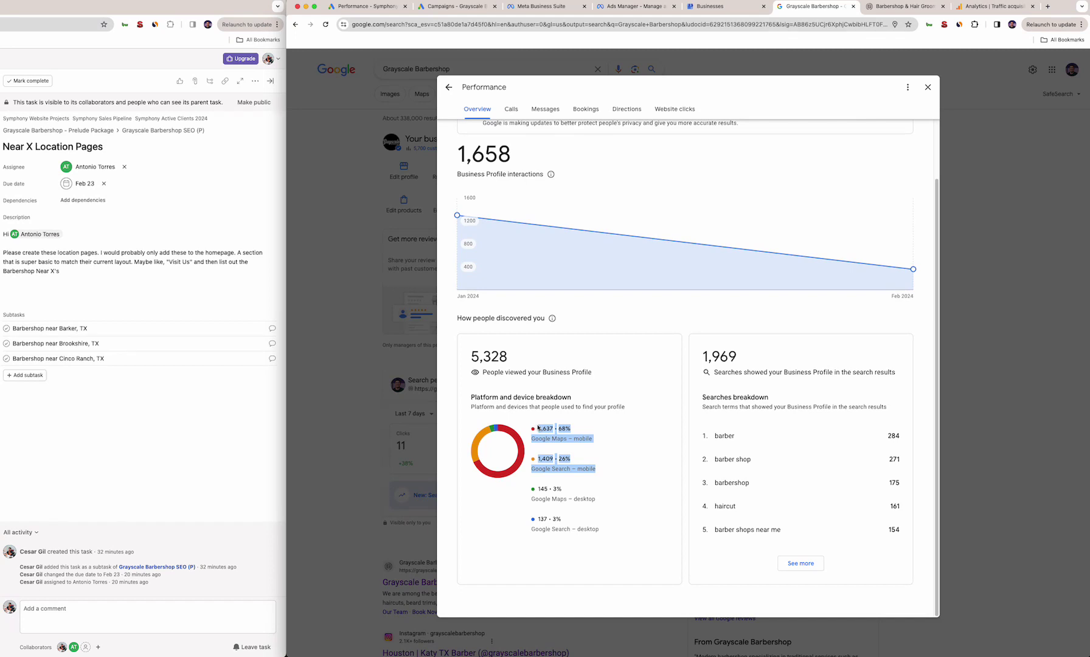
pyautogui.moveTo(602, 478); pyautogui.dragTo(496, 406)
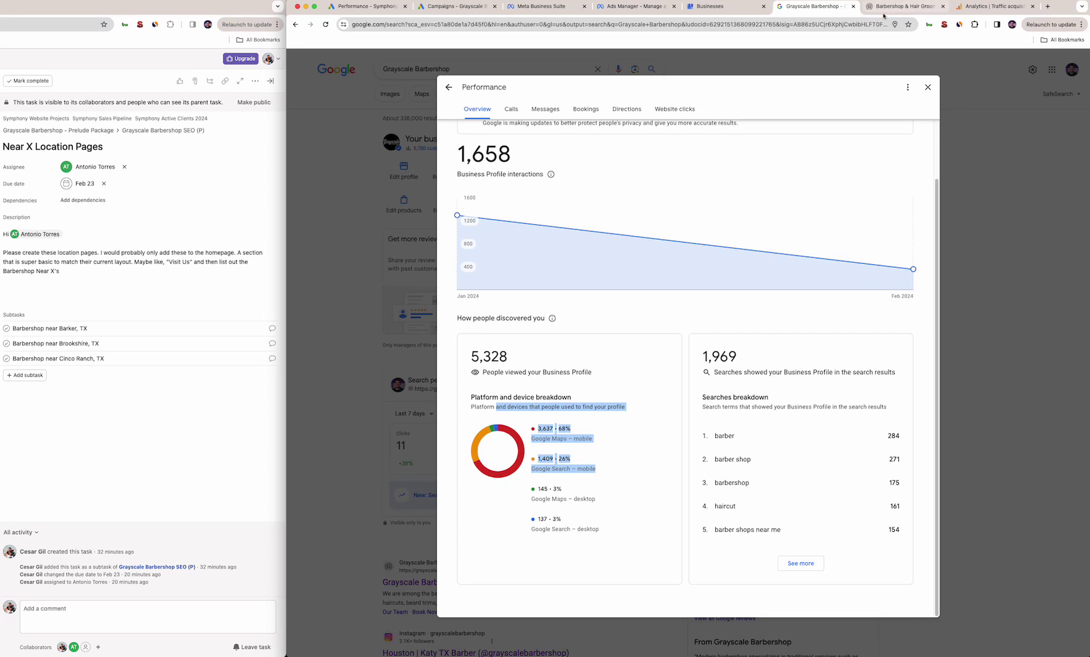
pyautogui.click(1002, 7)
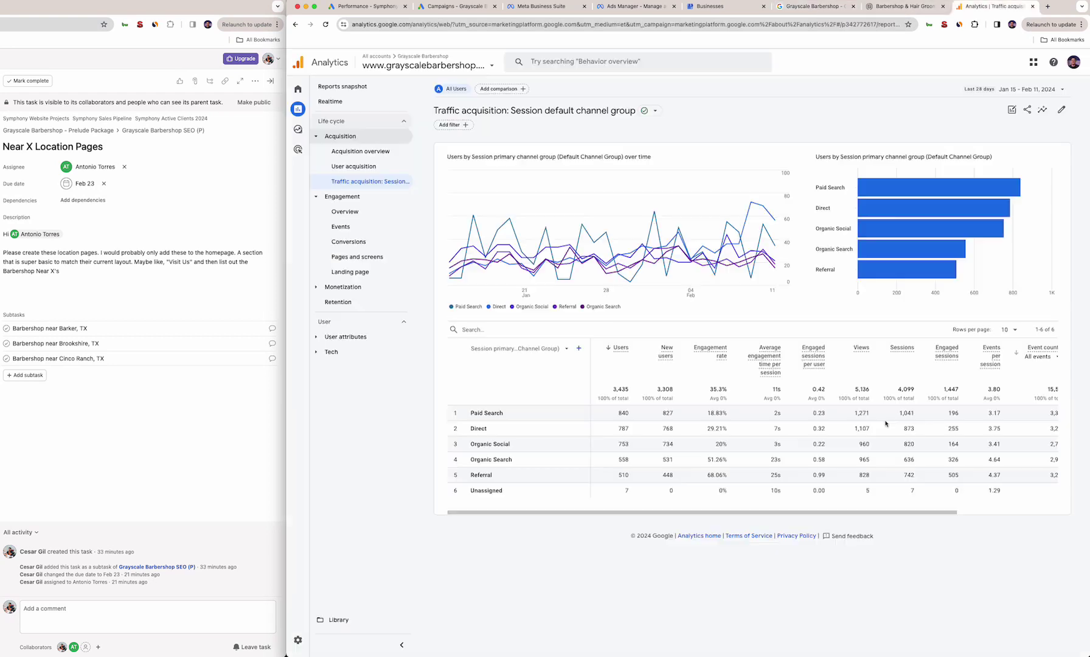
pyautogui.doubleClick(624, 429)
pyautogui.click(624, 429)
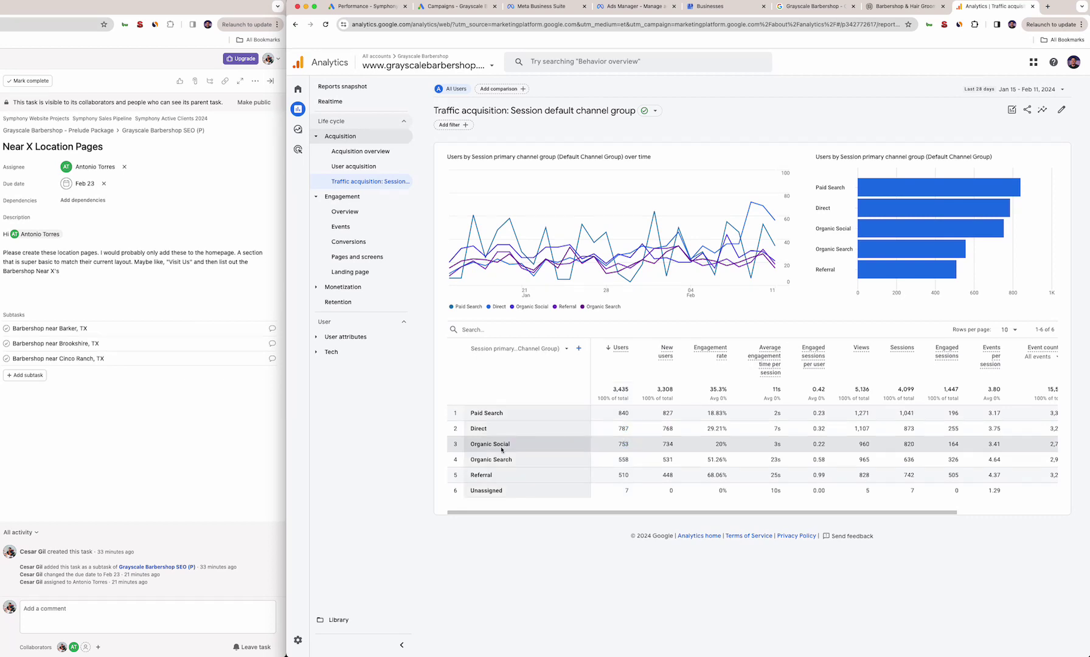
pyautogui.moveTo(502, 449); pyautogui.dragTo(719, 445)
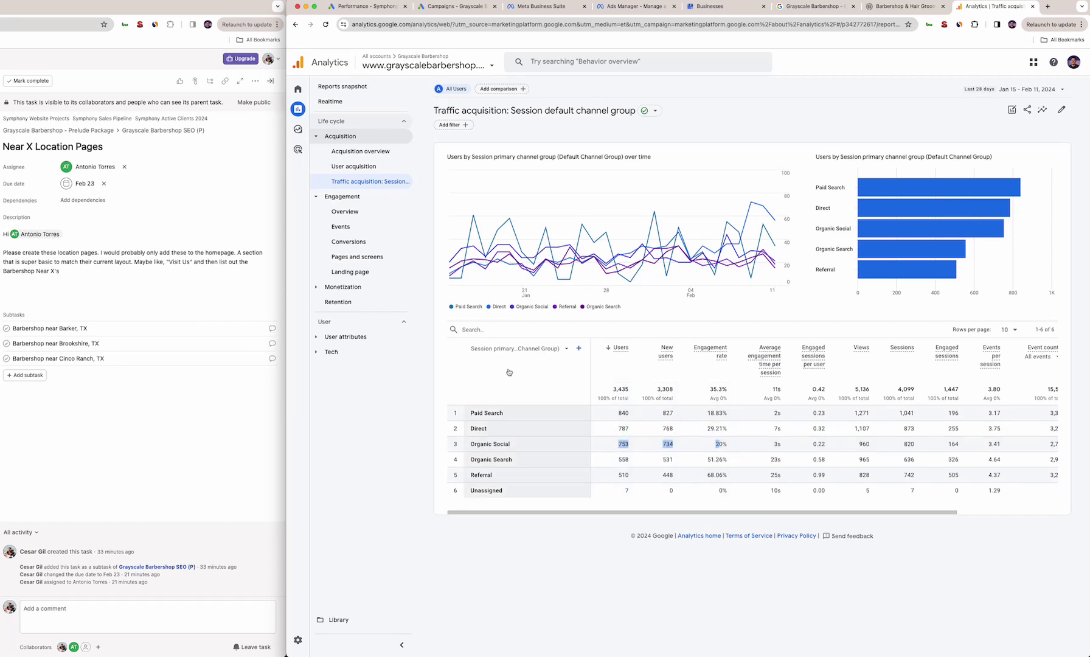
# Add Session source / medium as a secondary dimension and check m.facebook.com / referral's 543 users
pyautogui.click(578, 348)
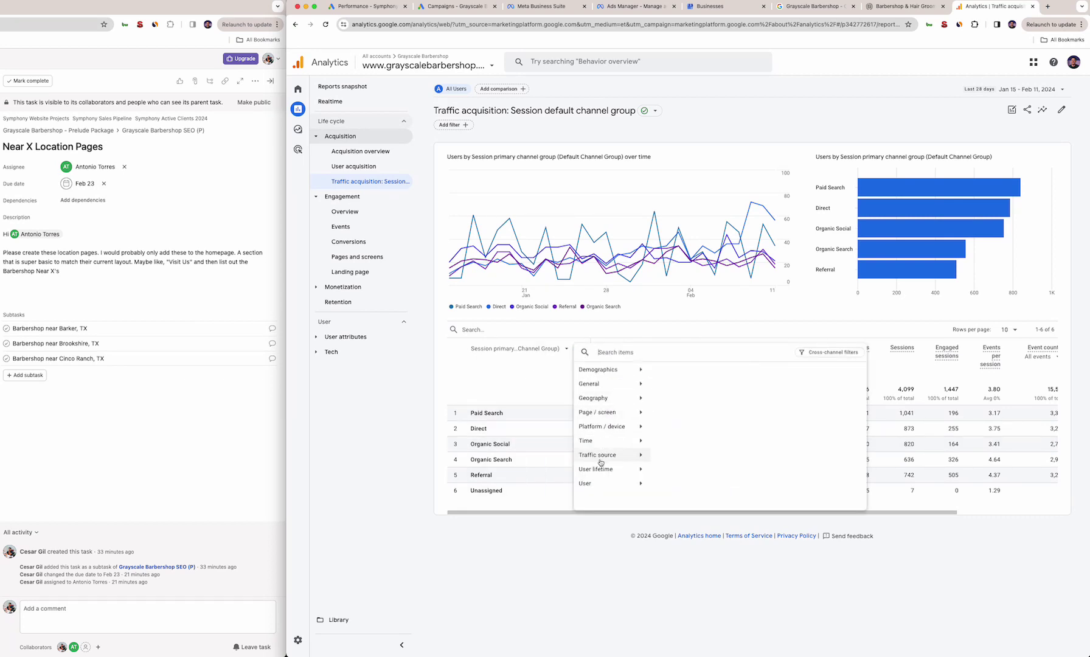
pyautogui.click(601, 457)
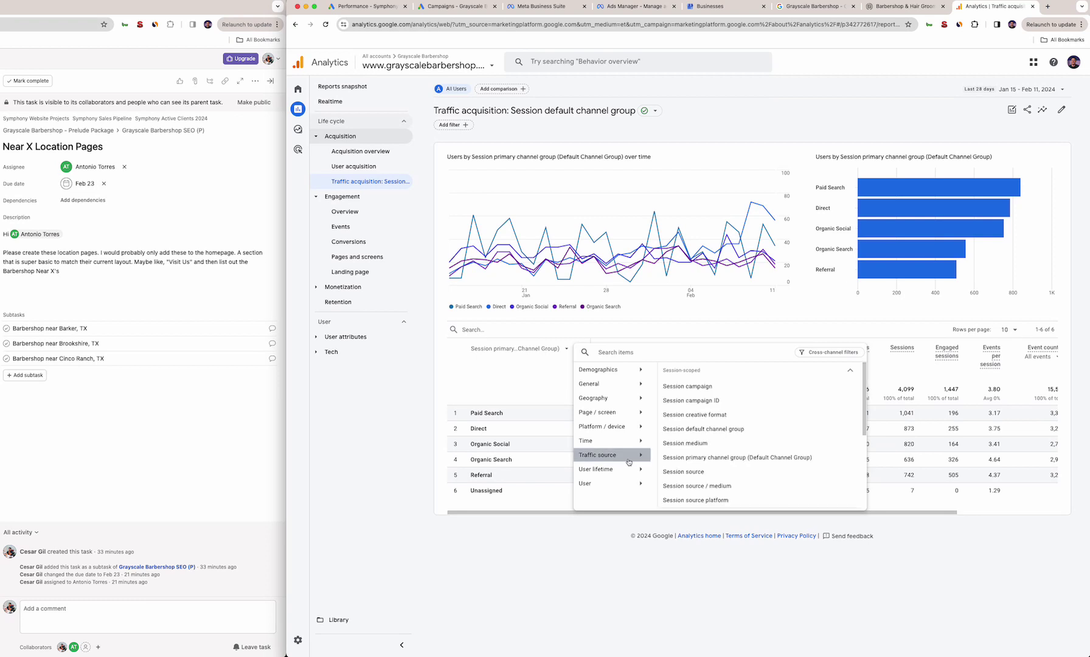
pyautogui.click(697, 480)
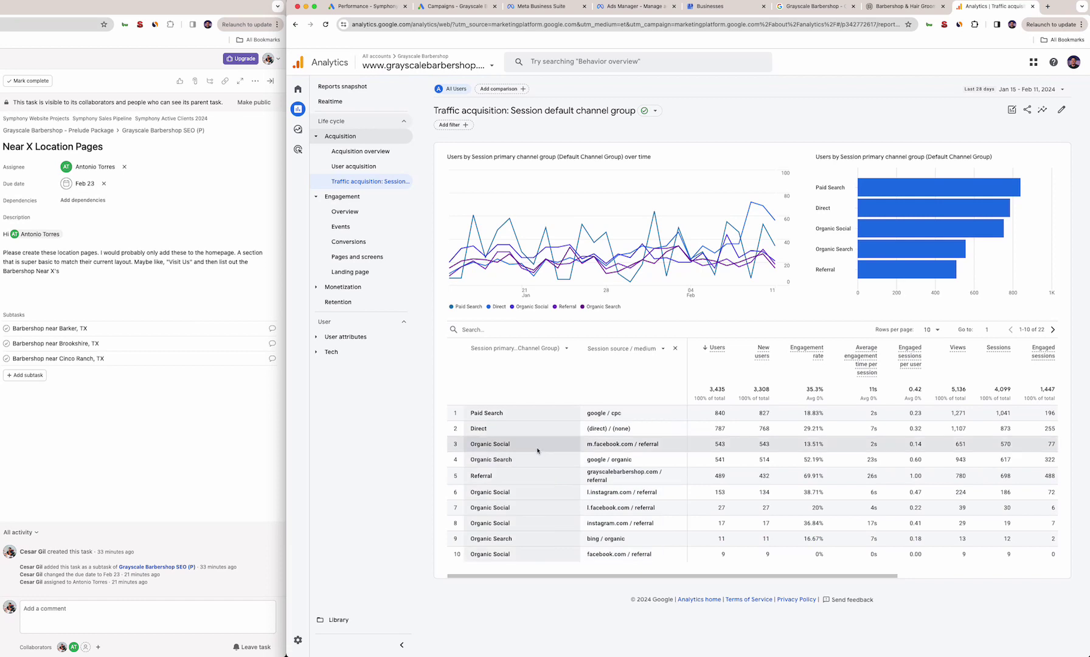
pyautogui.moveTo(586, 444); pyautogui.dragTo(693, 445)
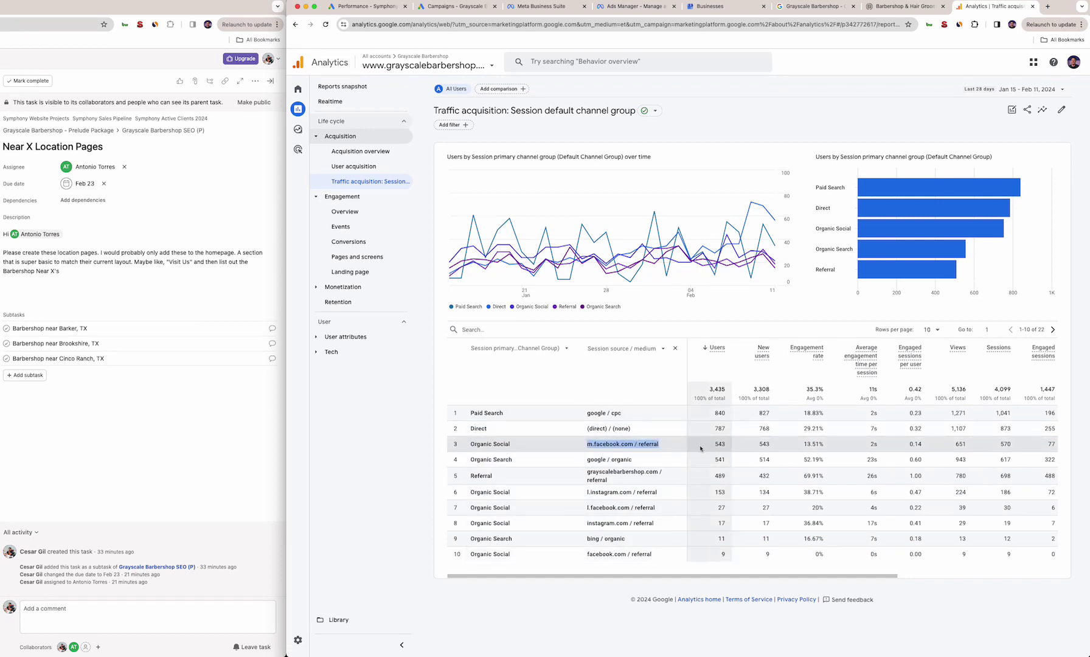
pyautogui.moveTo(602, 444); pyautogui.dragTo(629, 444)
pyautogui.doubleClick(720, 444)
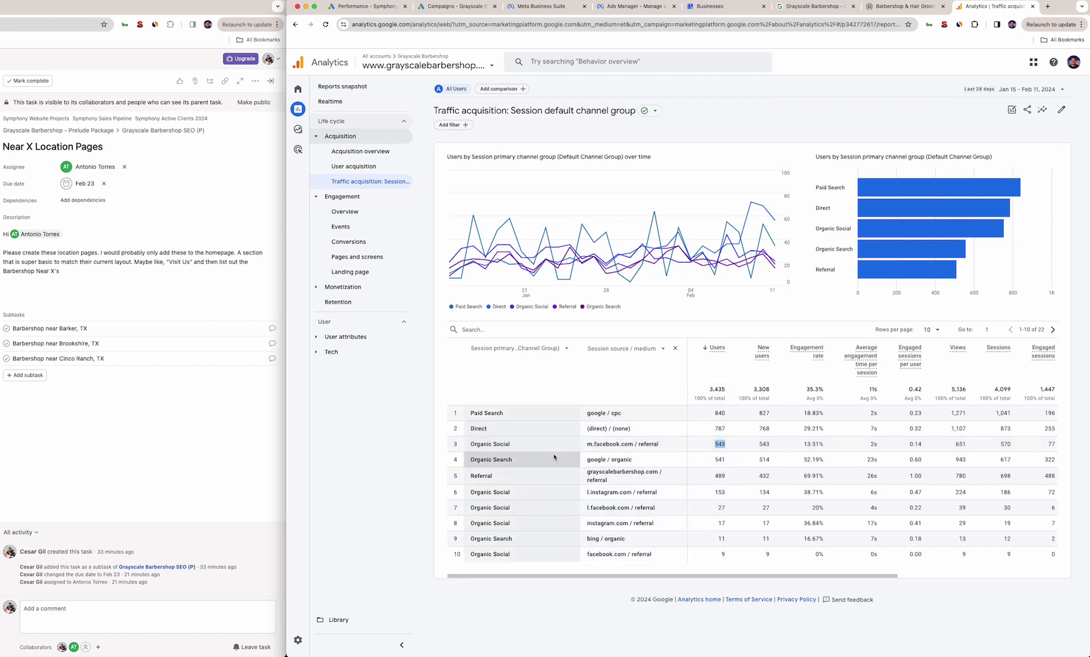
# Review the l.instagram.com, l.facebook.com, instagram.com referral and bing / organic source rows
pyautogui.tripleClick(585, 493)
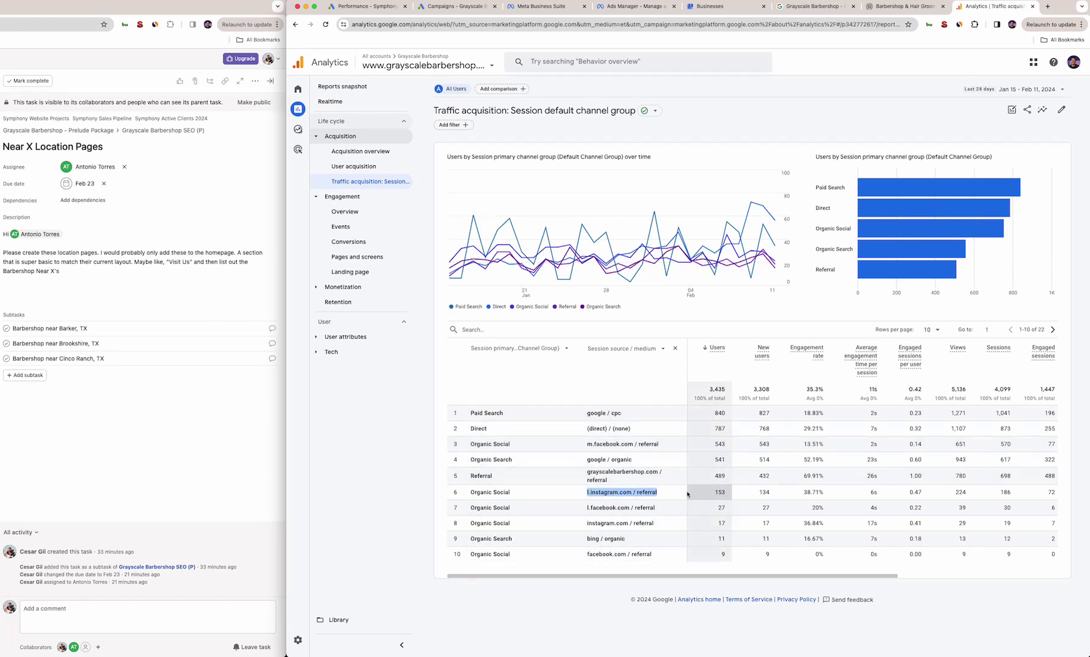
pyautogui.click(602, 507)
pyautogui.tripleClick(603, 506)
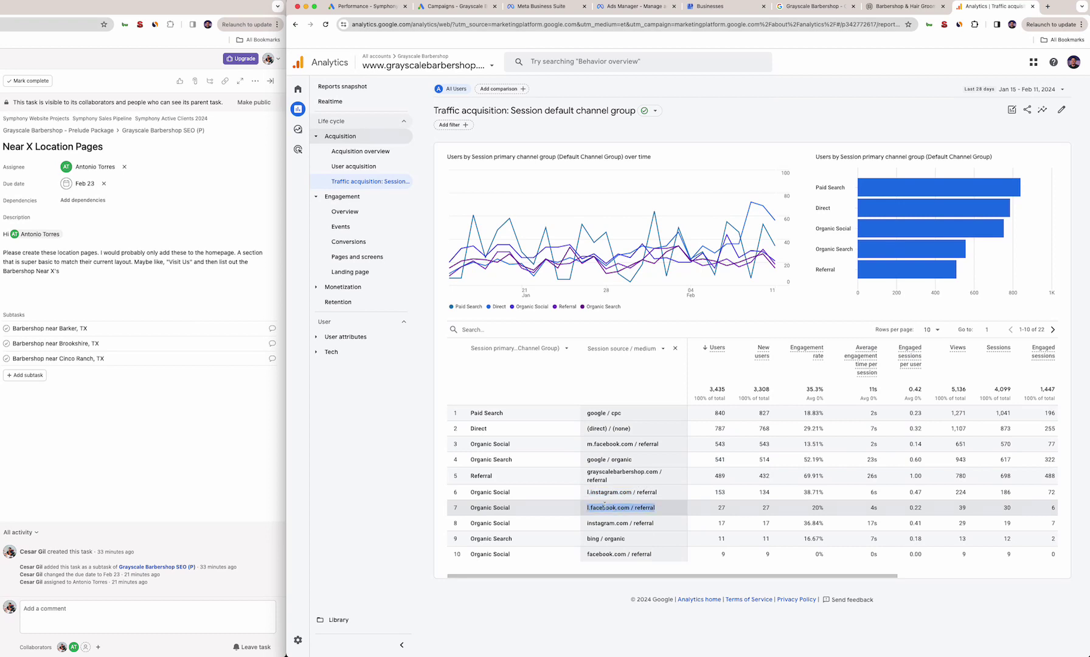
pyautogui.doubleClick(602, 524)
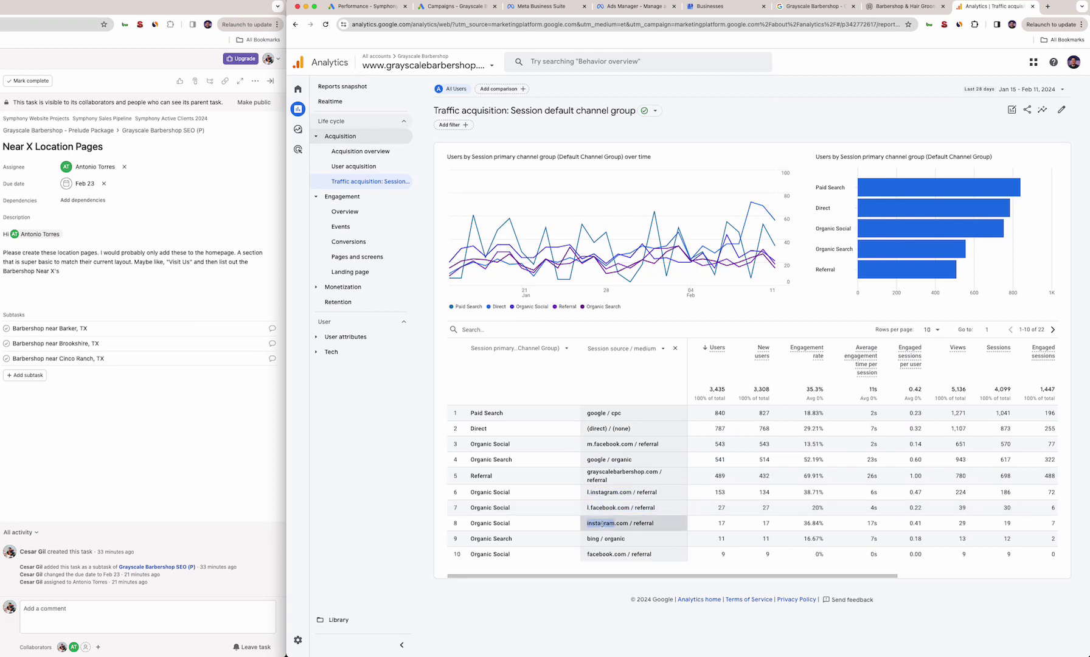
pyautogui.tripleClick(627, 523)
pyautogui.tripleClick(605, 538)
pyautogui.click(605, 538)
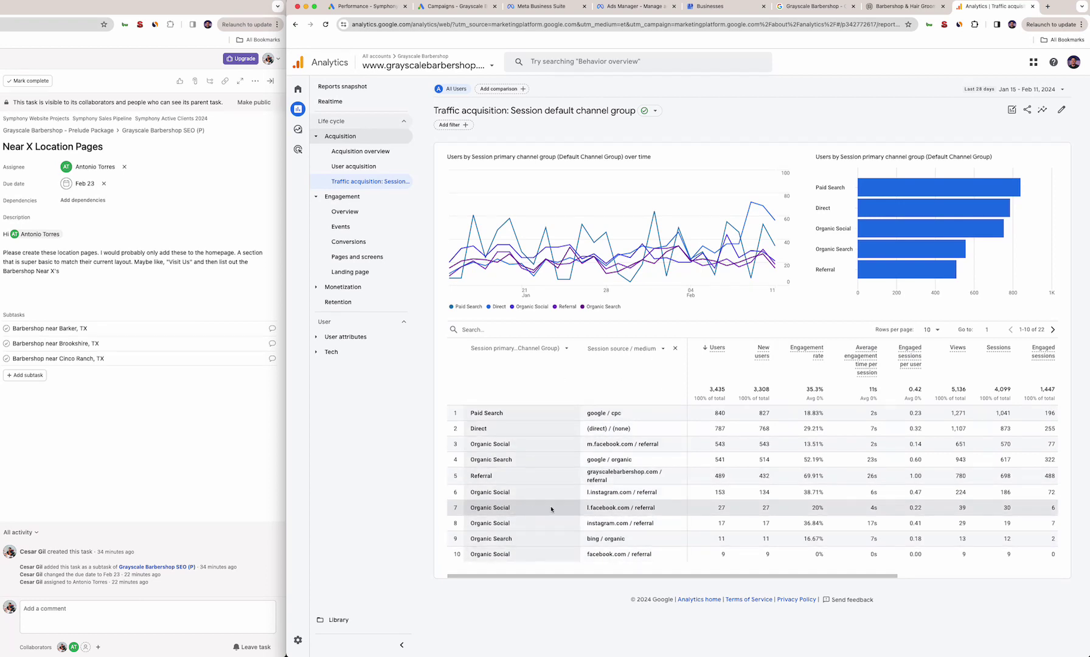
# Remove the breakdown, note Organic Social 753 and Organic Search 558 users, and bring up Site Kit
pyautogui.click(675, 348)
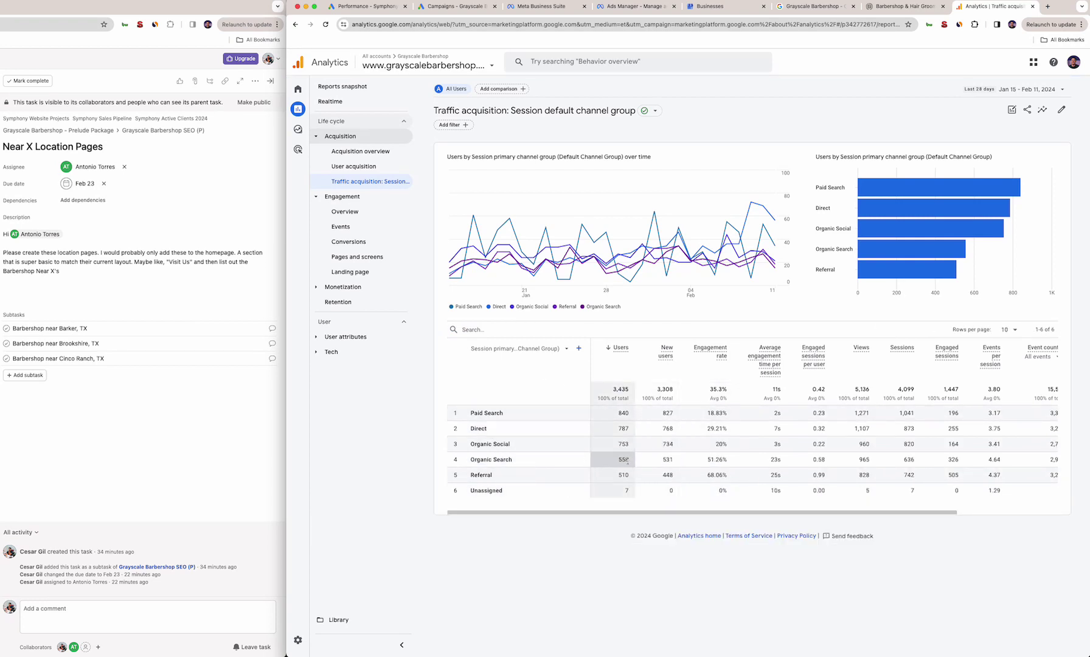
pyautogui.doubleClick(623, 447)
pyautogui.doubleClick(623, 460)
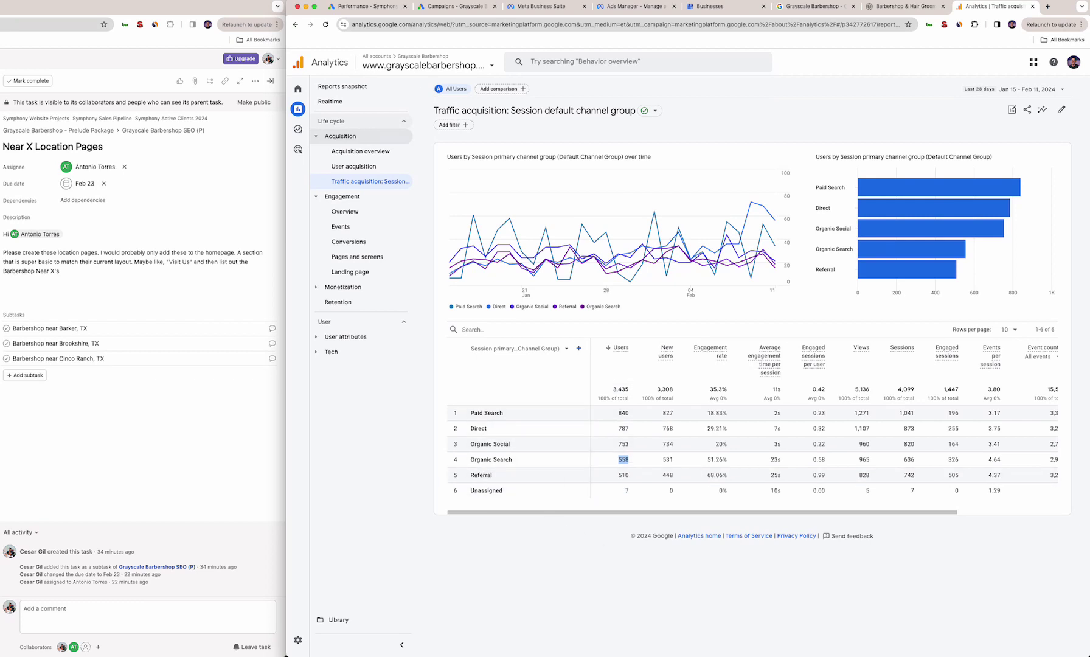
pyautogui.press('super+grave')
pyautogui.moveTo(247, 35); pyautogui.dragTo(839, 6)
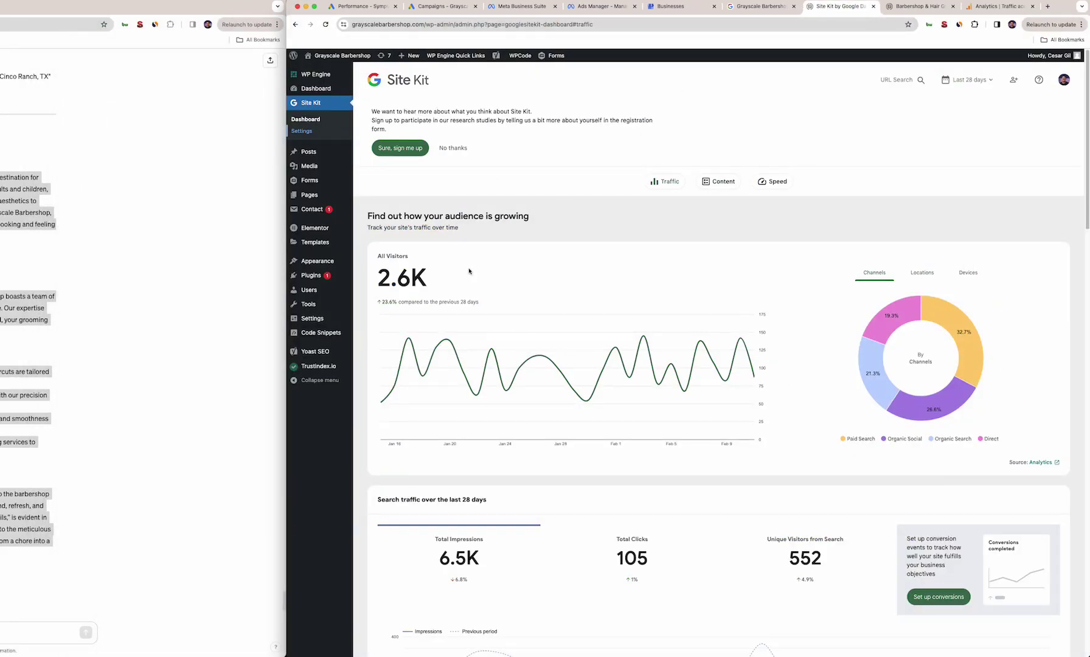
# Scroll to the 28-day search traffic queries, led by grayscale barbershop with 33 clicks and 570 impressions
pyautogui.scroll(-1, 468, 347)
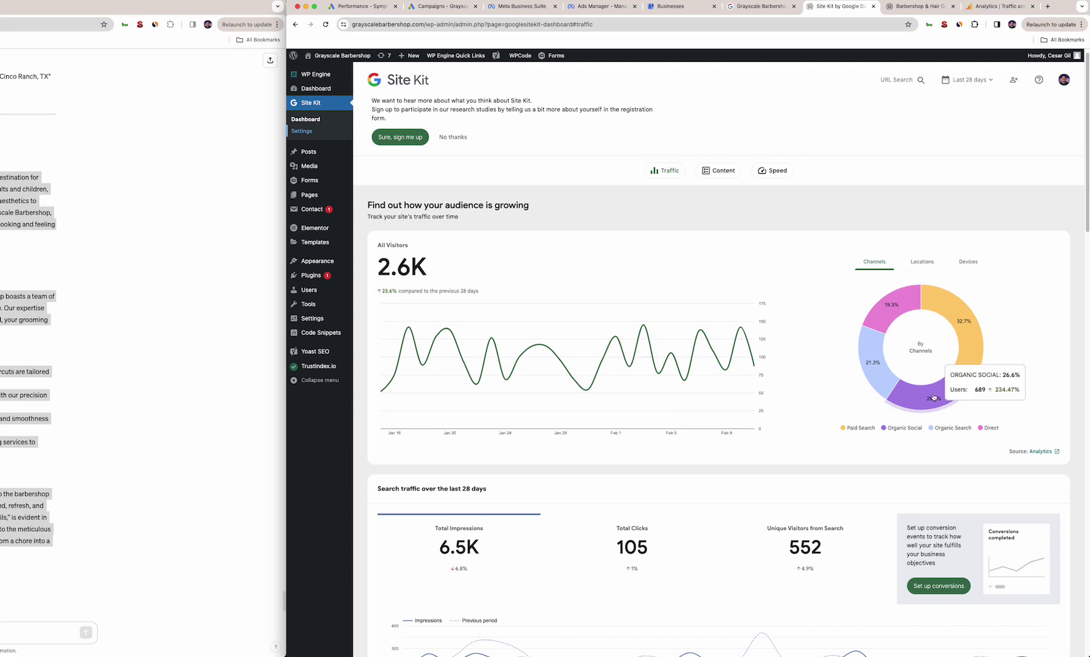
pyautogui.moveTo(962, 318)
pyautogui.moveTo(946, 397)
pyautogui.moveTo(871, 376)
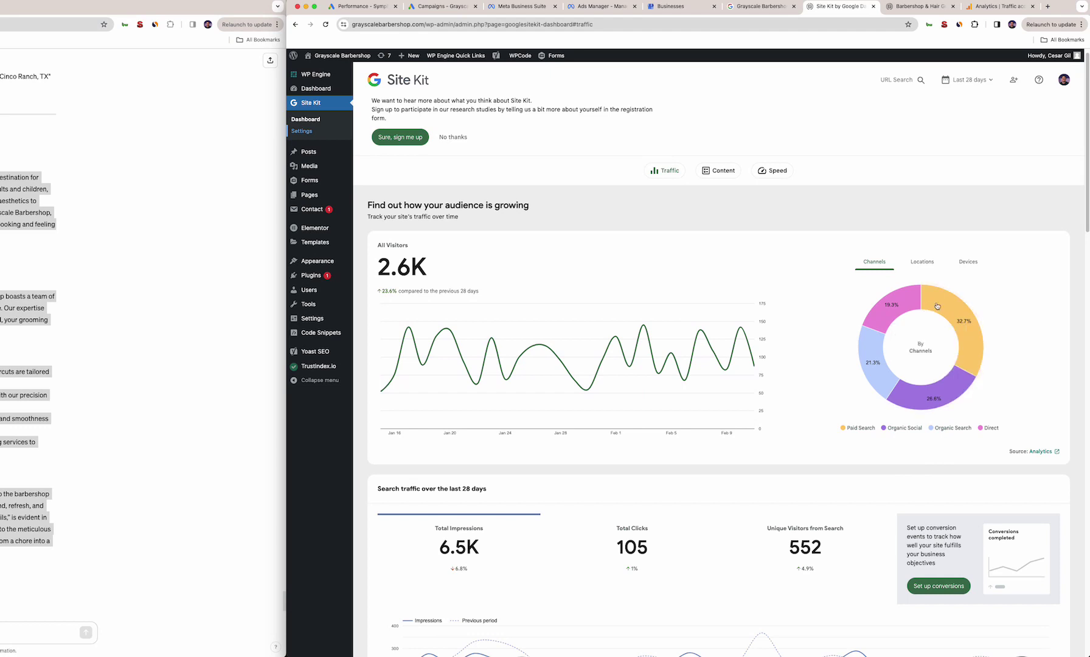
pyautogui.scroll(-3, 891, 307)
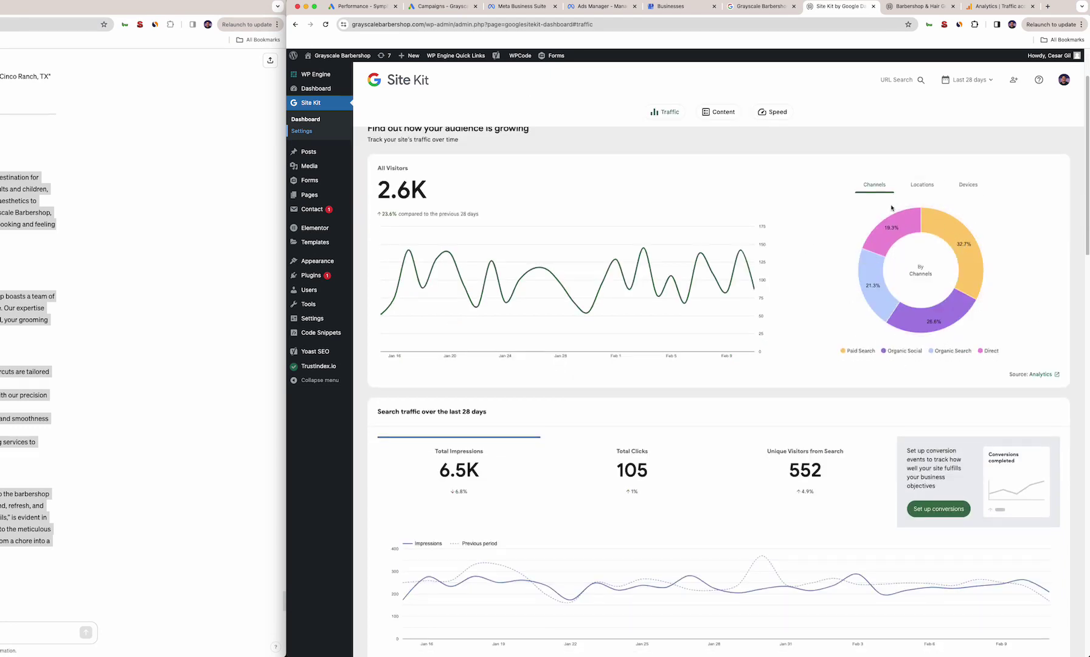
pyautogui.scroll(-5, 699, 274)
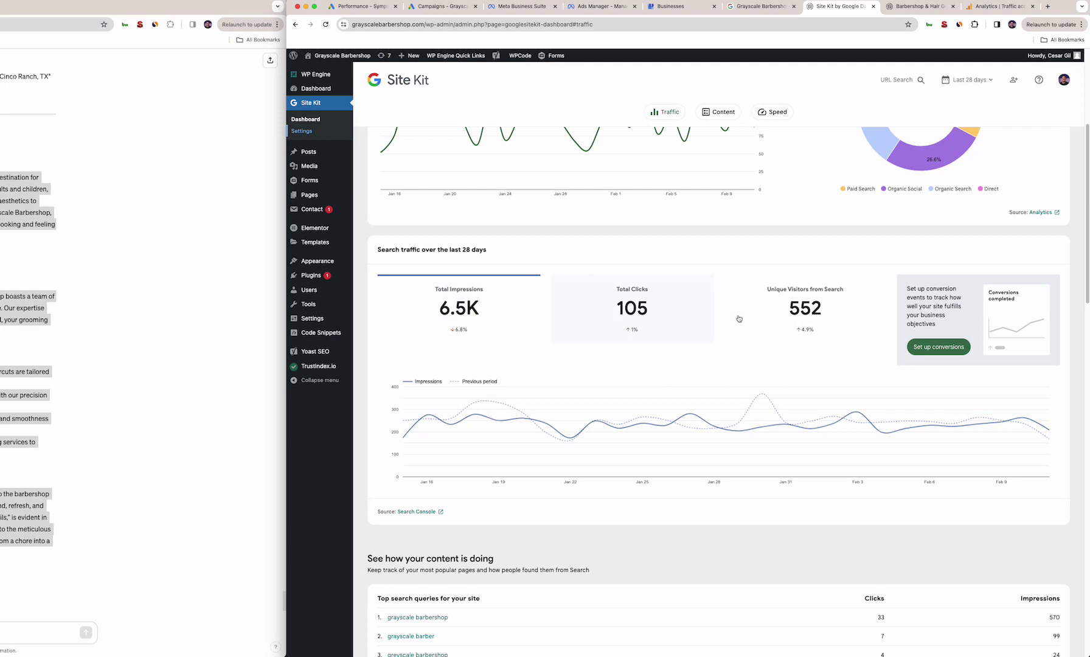
pyautogui.scroll(-3, 784, 287)
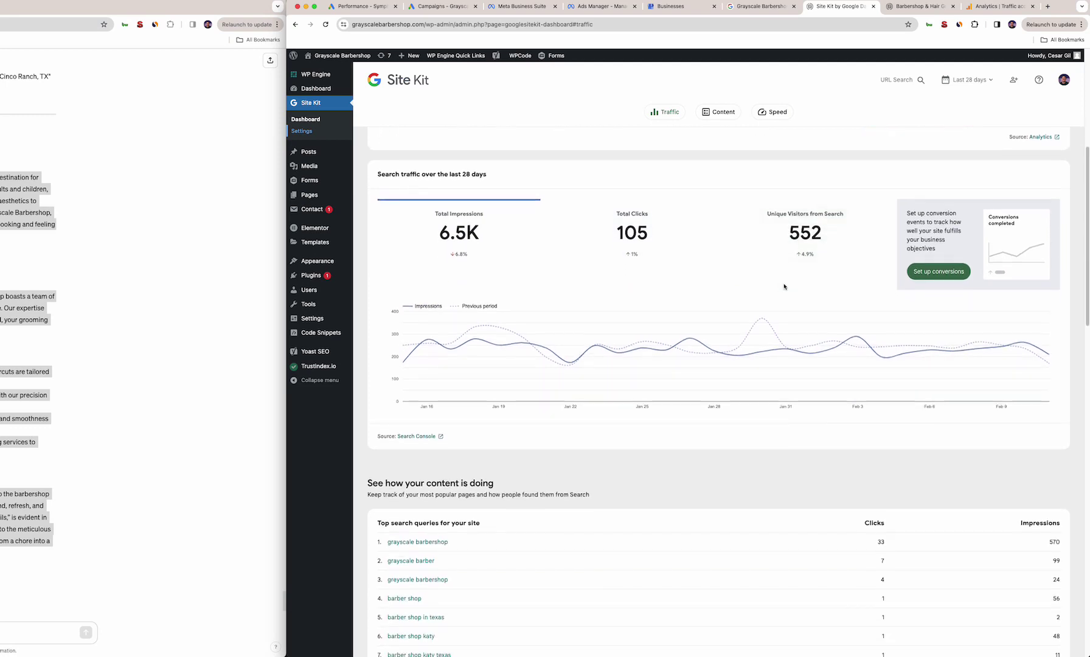
# In Top content, mark the services page's 446 pageviews, then scroll back up
pyautogui.scroll(-6, 784, 287)
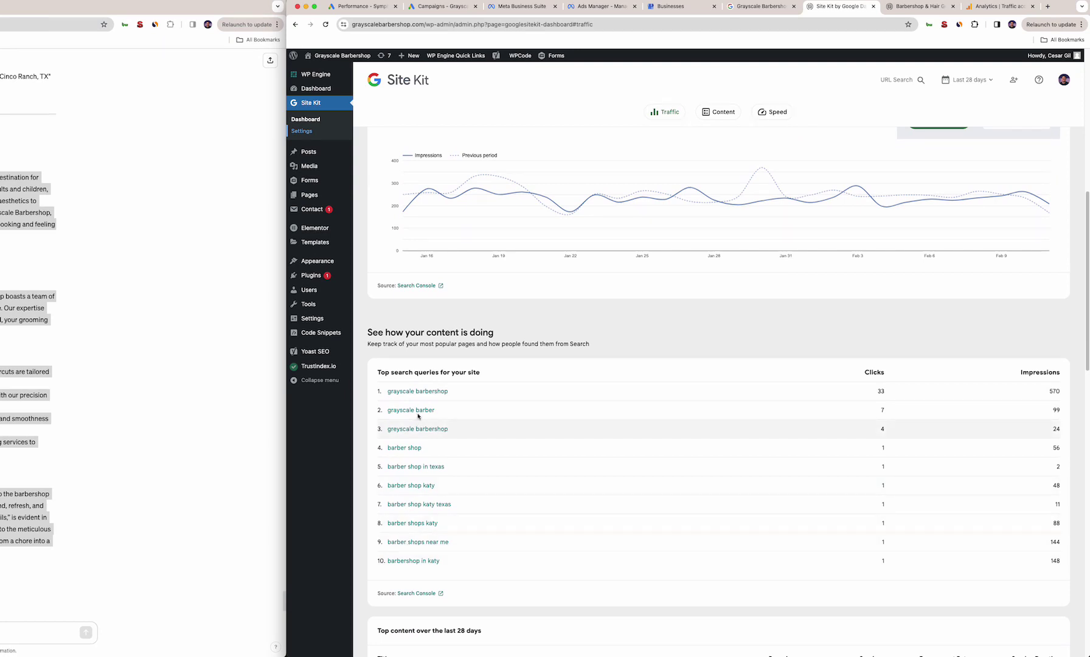
pyautogui.scroll(-2, 400, 420)
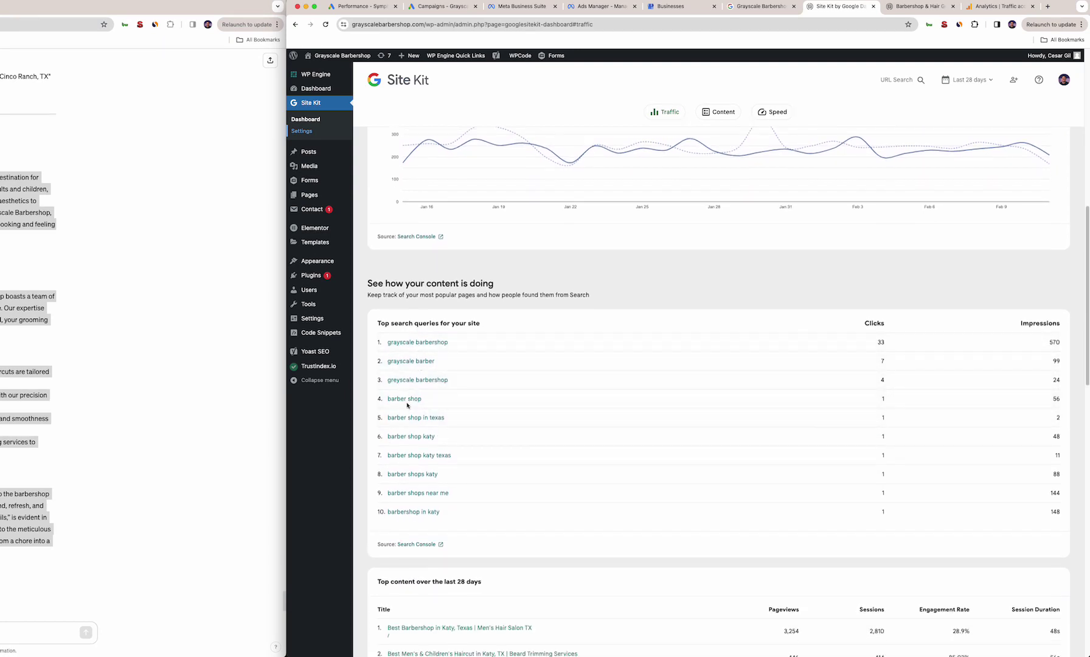
pyautogui.scroll(-4, 419, 365)
pyautogui.scroll(-5, 420, 366)
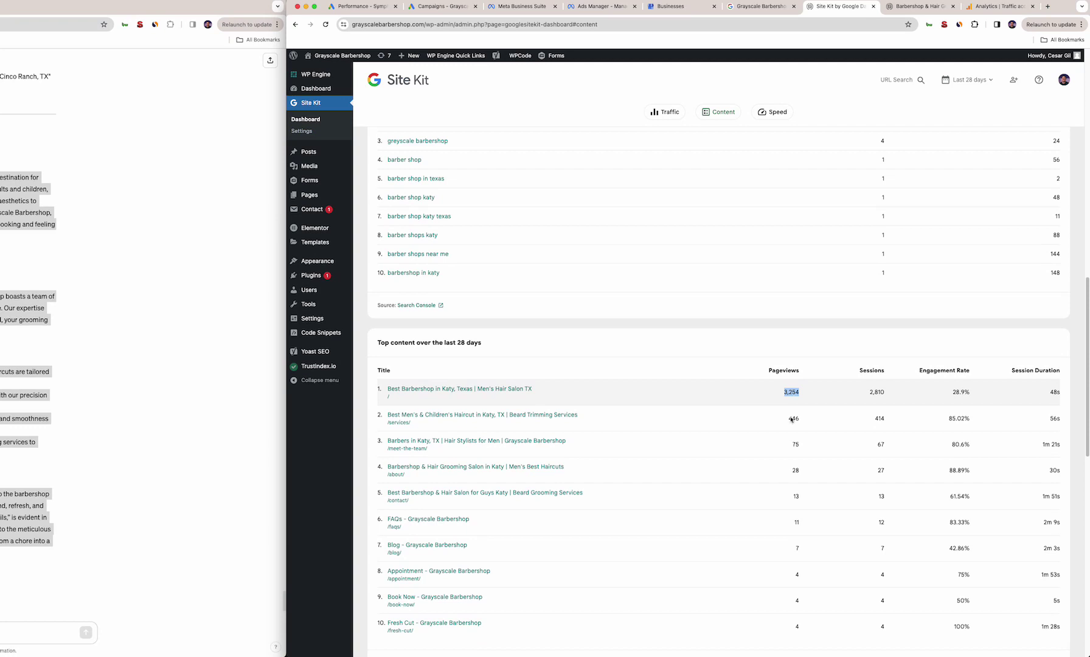
pyautogui.doubleClick(793, 418)
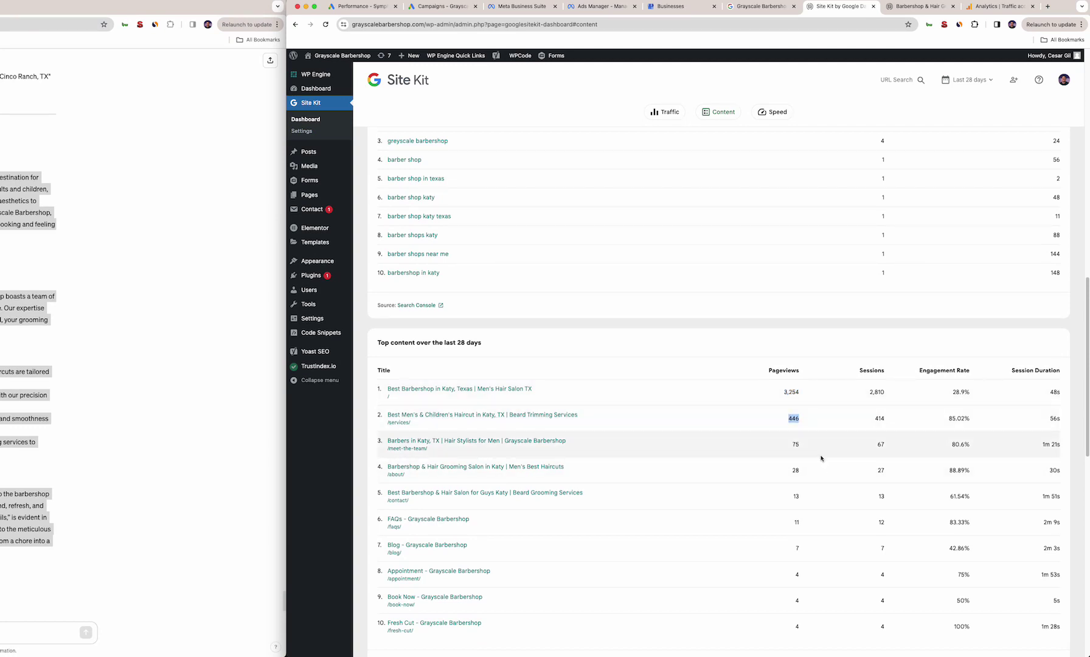
pyautogui.scroll(15, 822, 455)
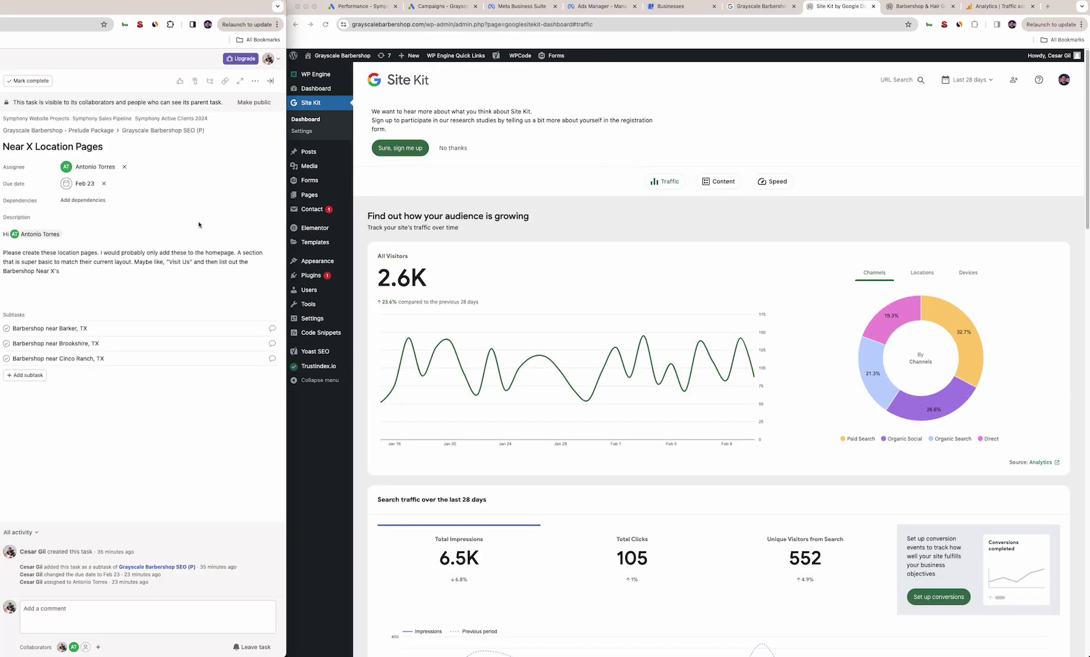
# Select the Near X Location Pages title, then go from About to HOME and scroll the homepage
pyautogui.click(38, 147)
pyautogui.tripleClick(38, 146)
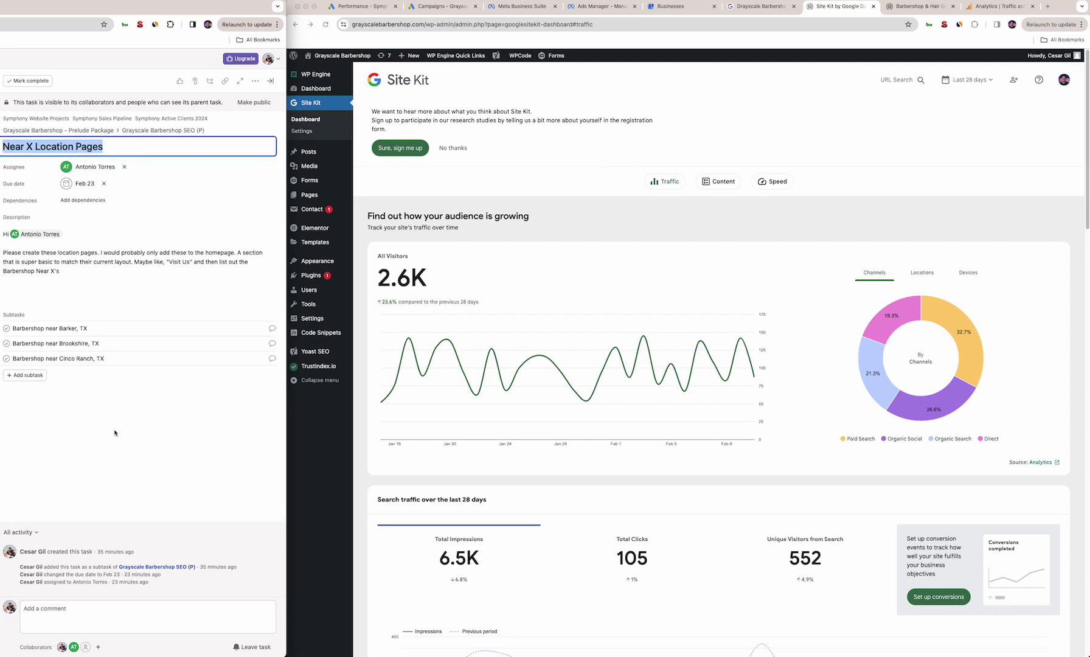
pyautogui.click(918, 6)
pyautogui.click(313, 75)
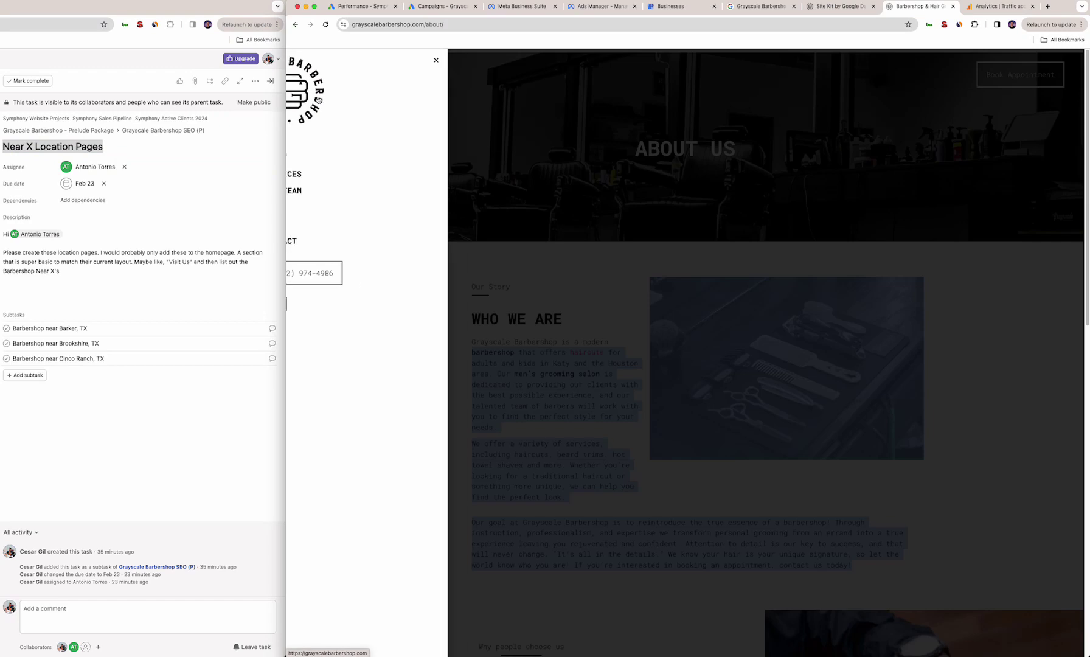
pyautogui.click(313, 140)
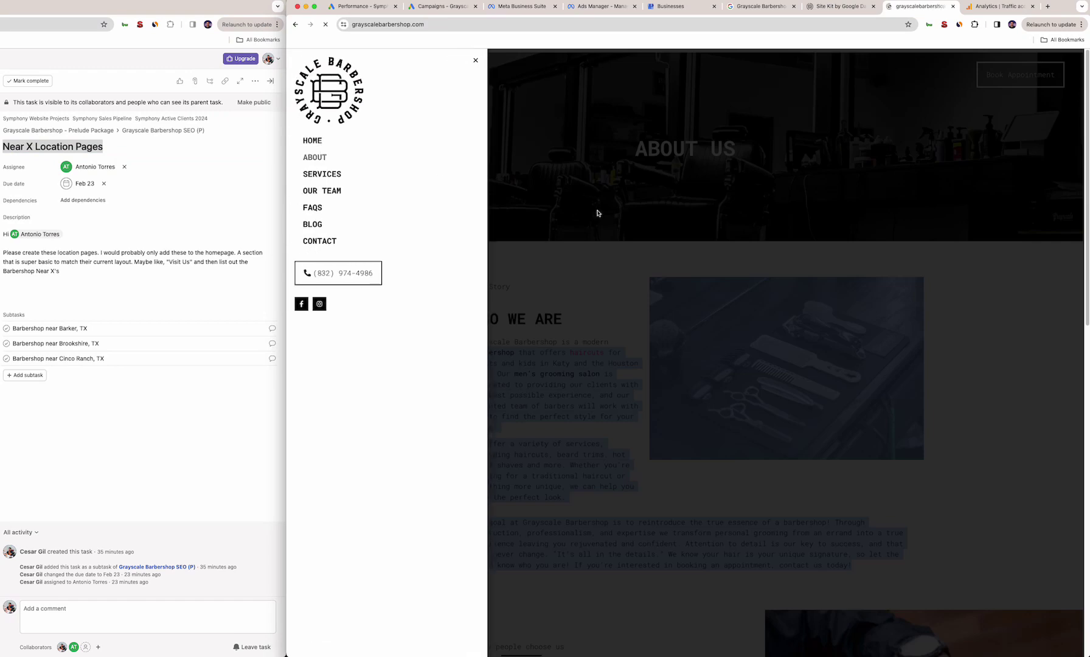
pyautogui.scroll(-10, 764, 283)
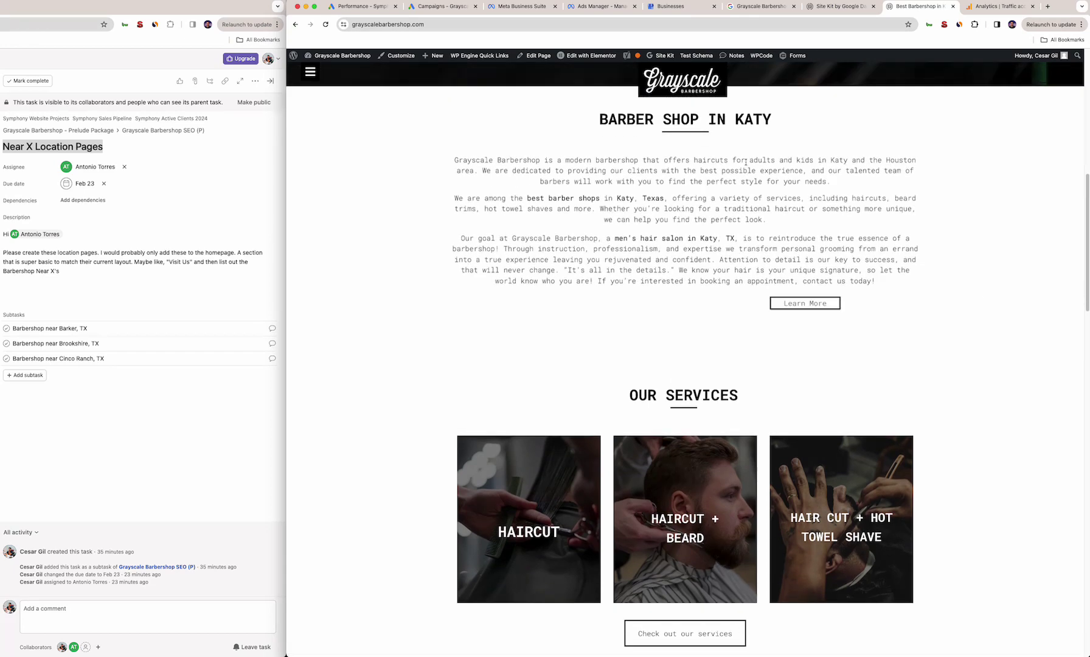
pyautogui.scroll(-10, 706, 184)
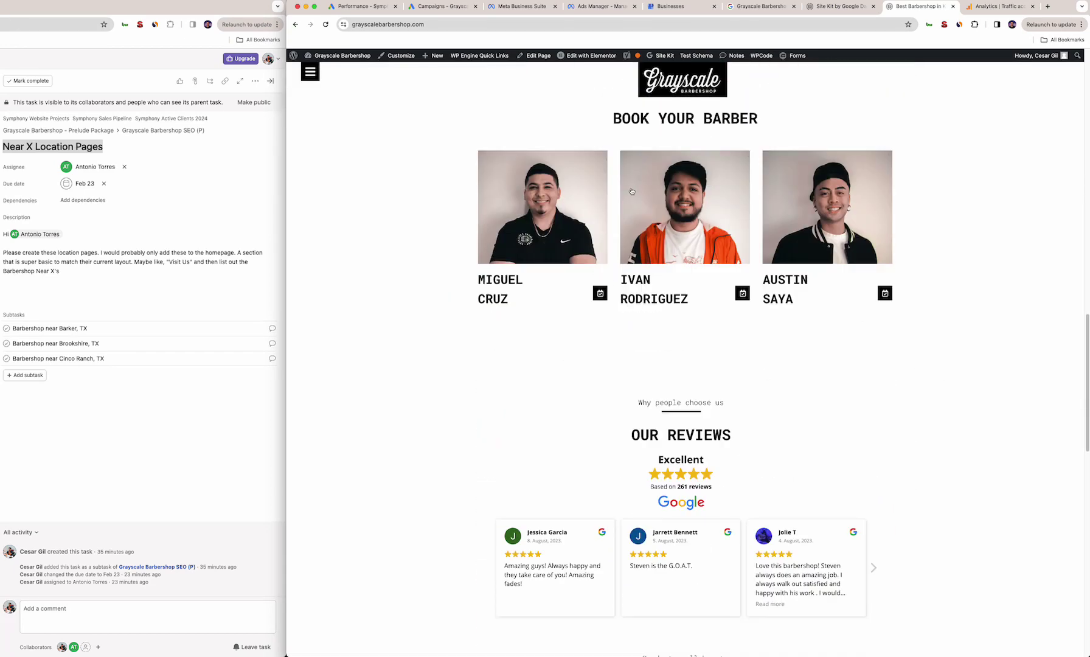
pyautogui.scroll(-5, 632, 191)
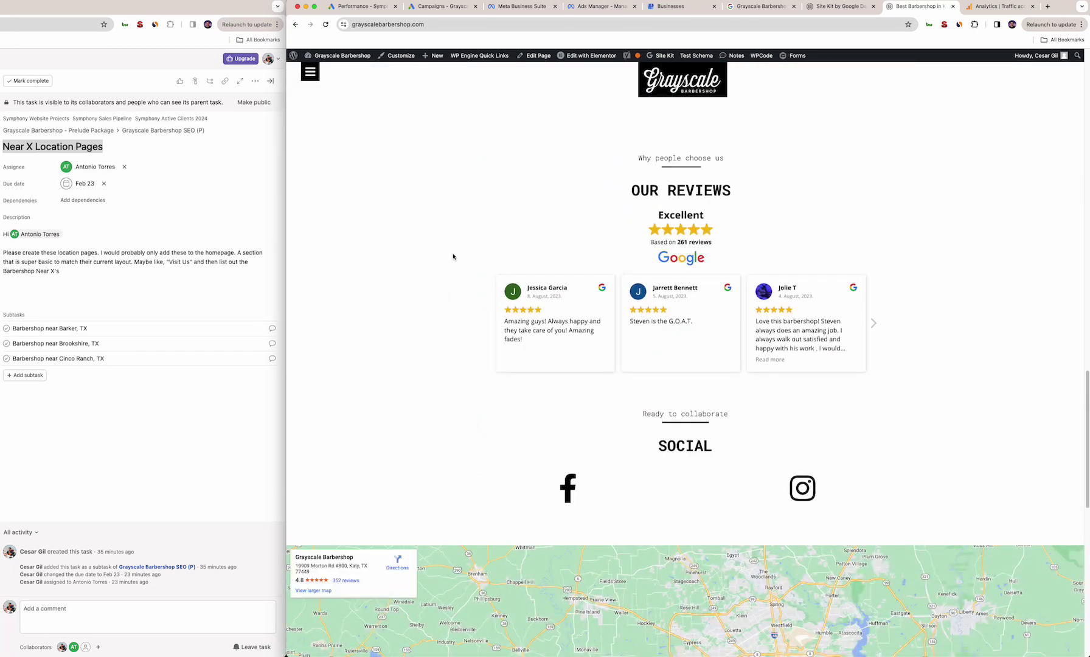
# Open the 'Barbershop near Cinco Ranch, TX' subtask and select its title
pyautogui.click(153, 404)
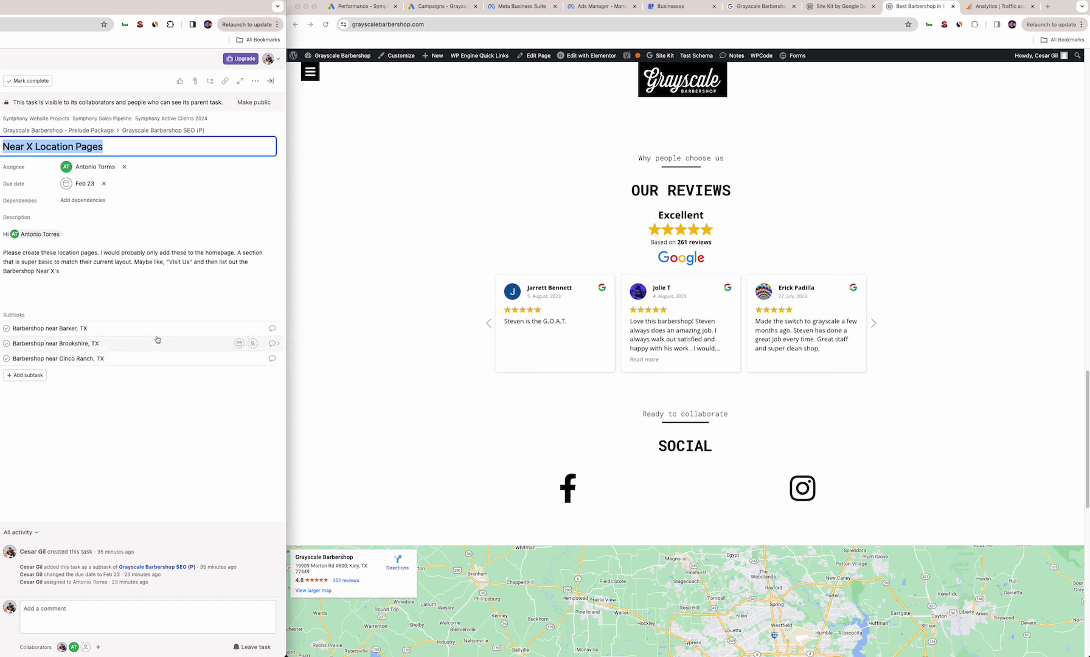
pyautogui.click(268, 363)
pyautogui.click(268, 363)
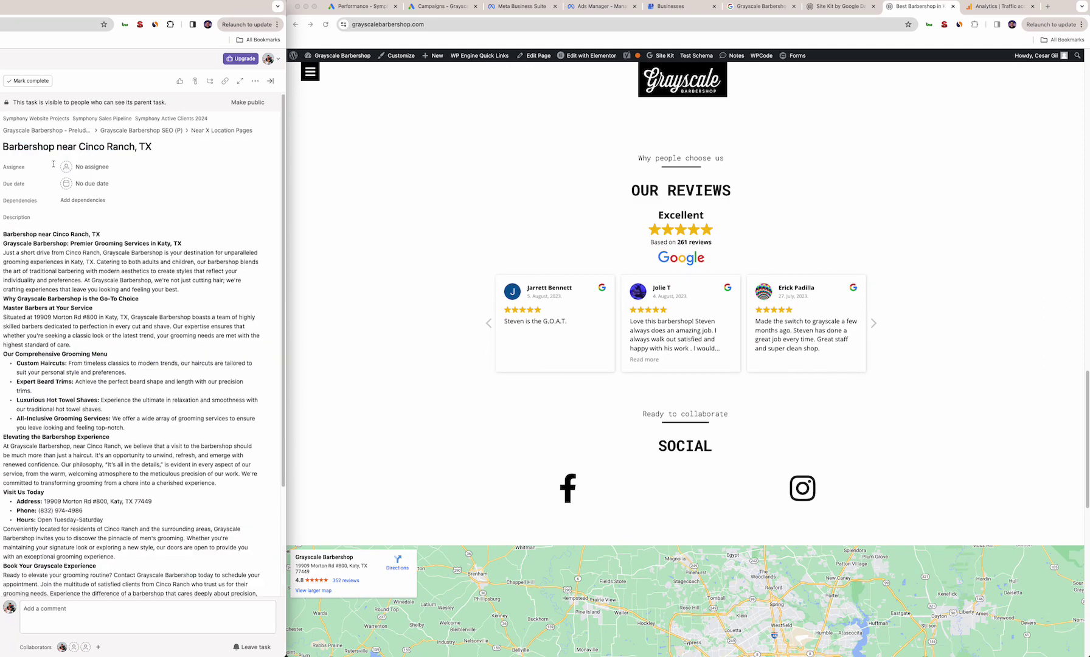
pyautogui.scroll(-1, 113, 219)
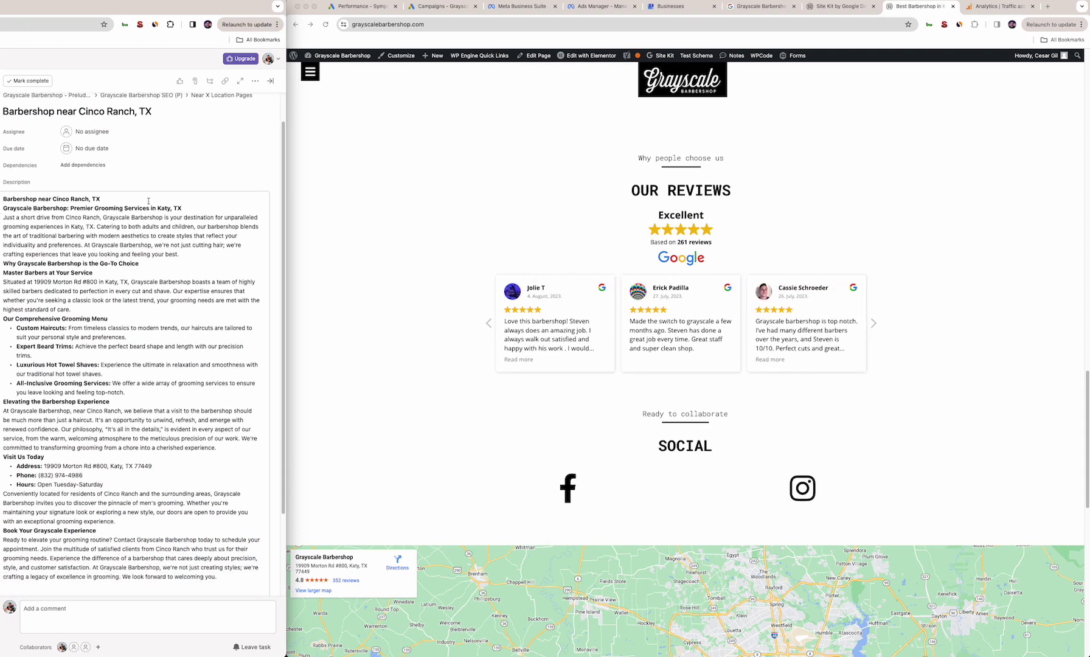
pyautogui.click(97, 112)
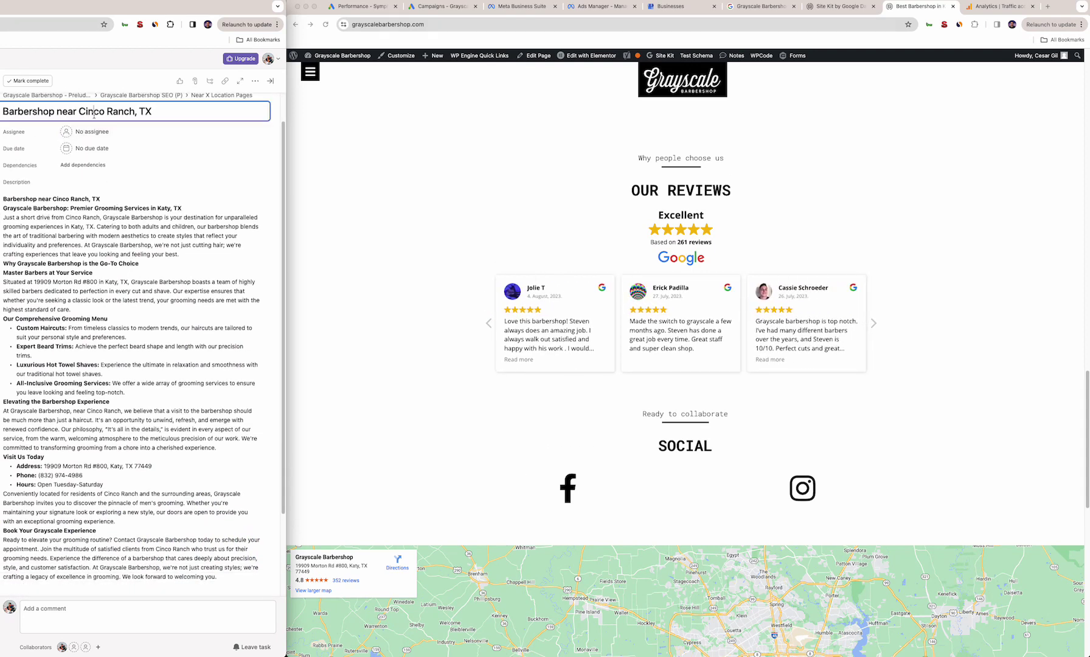
pyautogui.press('super+a')
pyautogui.press('super+c')
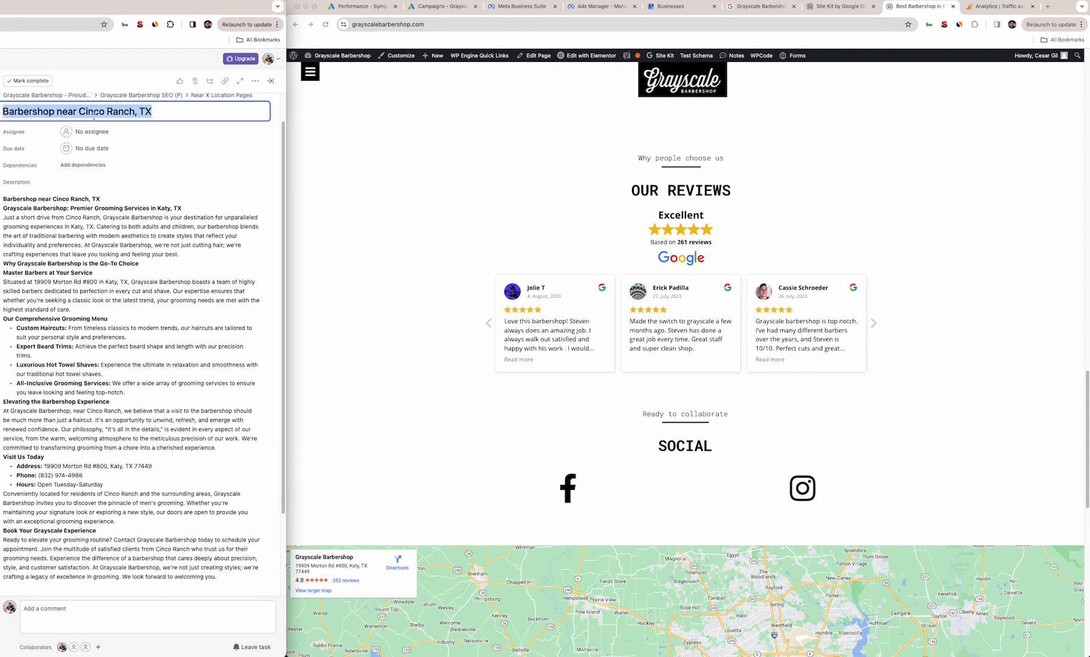
pyautogui.click(1042, 8)
# In a new tab, search Google for 'Barbershop near Cinco Ranch, TX' and scroll the results
pyautogui.click(1047, 7)
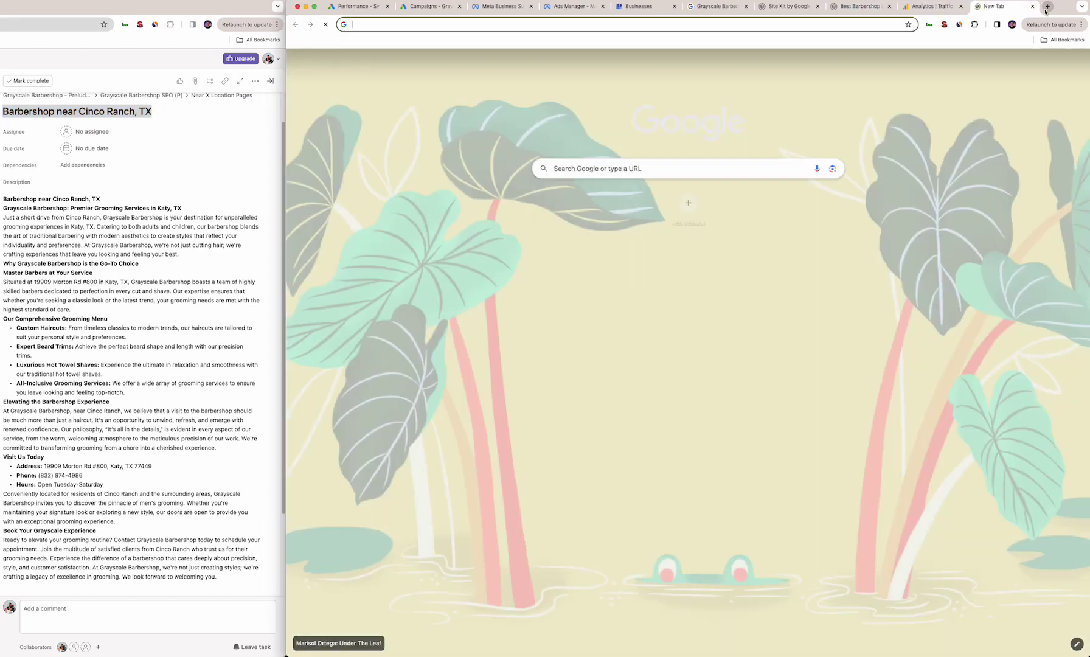
pyautogui.press('super+v')
pyautogui.press('Return')
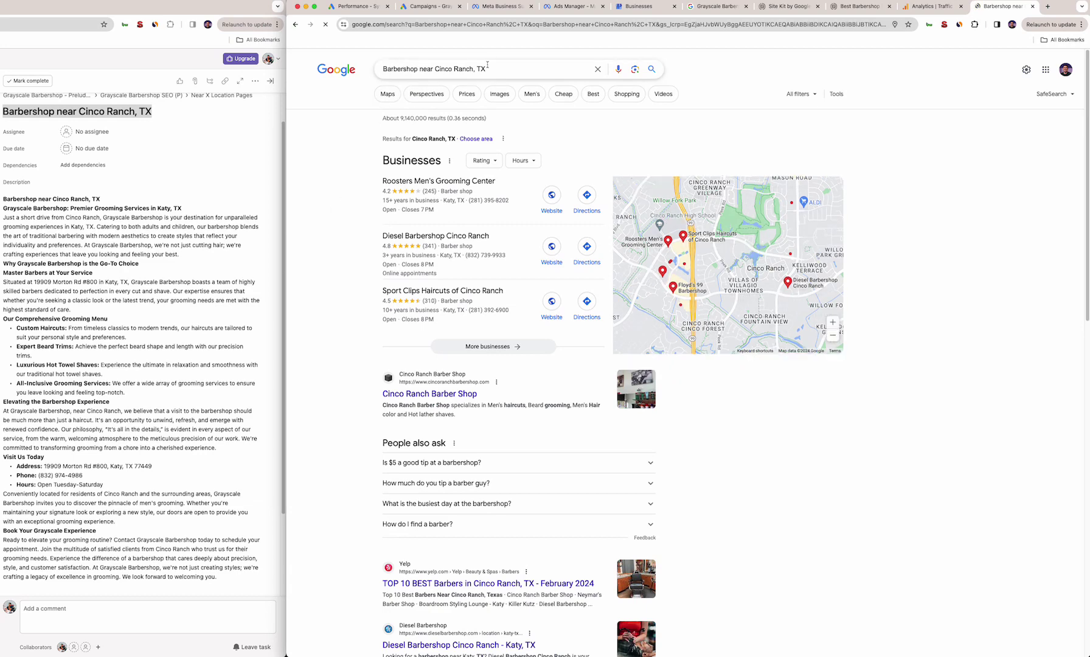
pyautogui.scroll(-1, 350, 294)
pyautogui.scroll(-5, 351, 294)
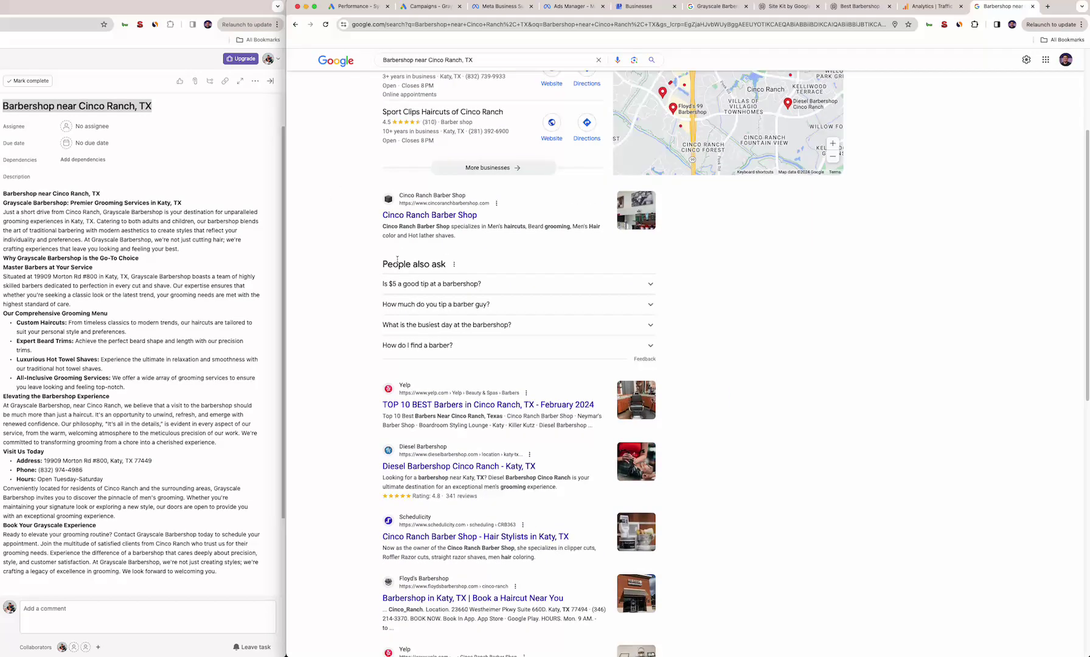
pyautogui.scroll(-8, 452, 267)
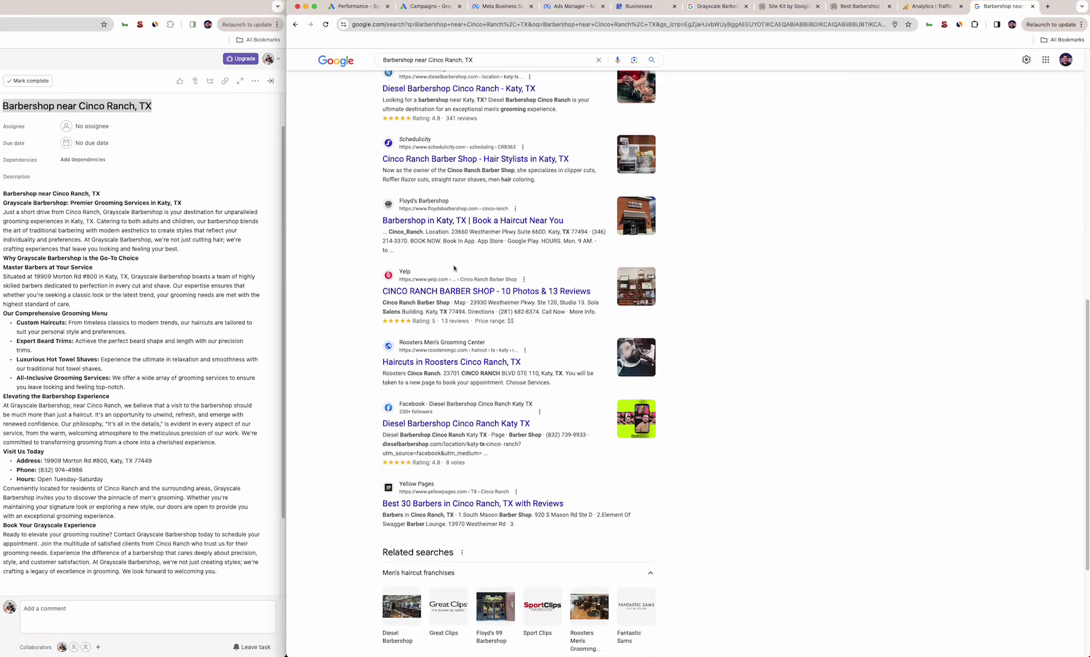
pyautogui.scroll(-8, 700, 285)
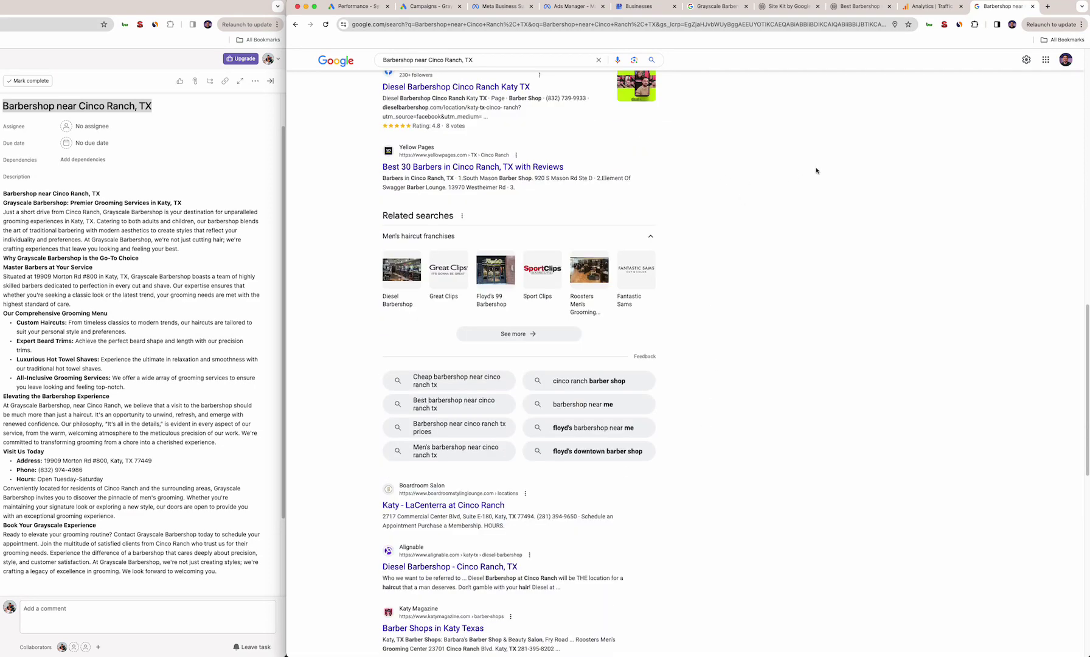
pyautogui.scroll(-2, 779, 197)
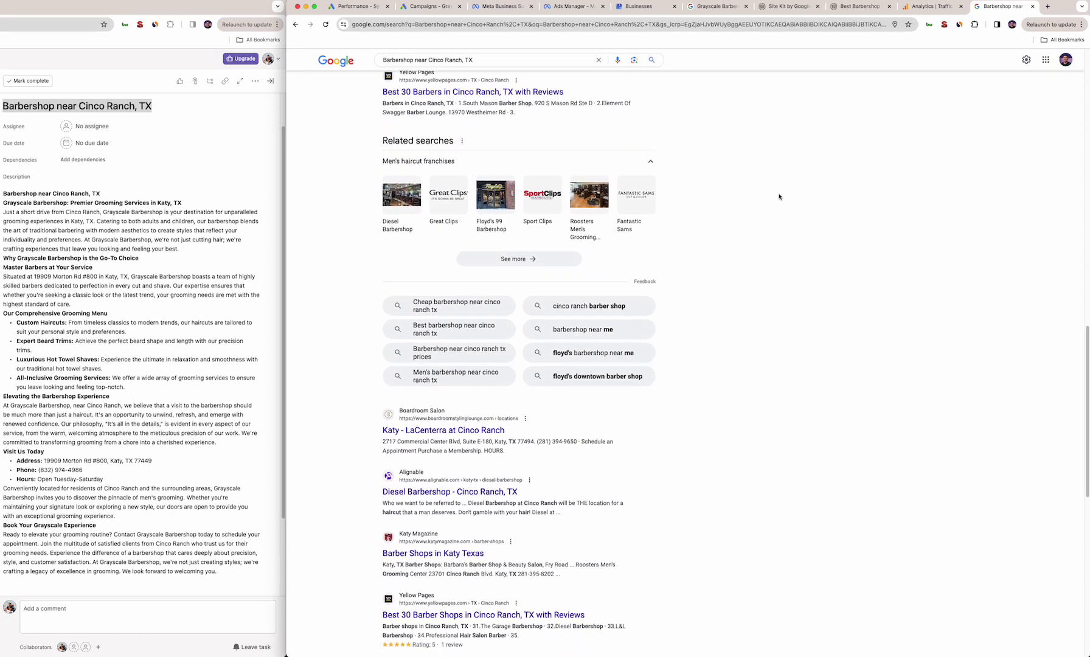
pyautogui.scroll(-6, 779, 197)
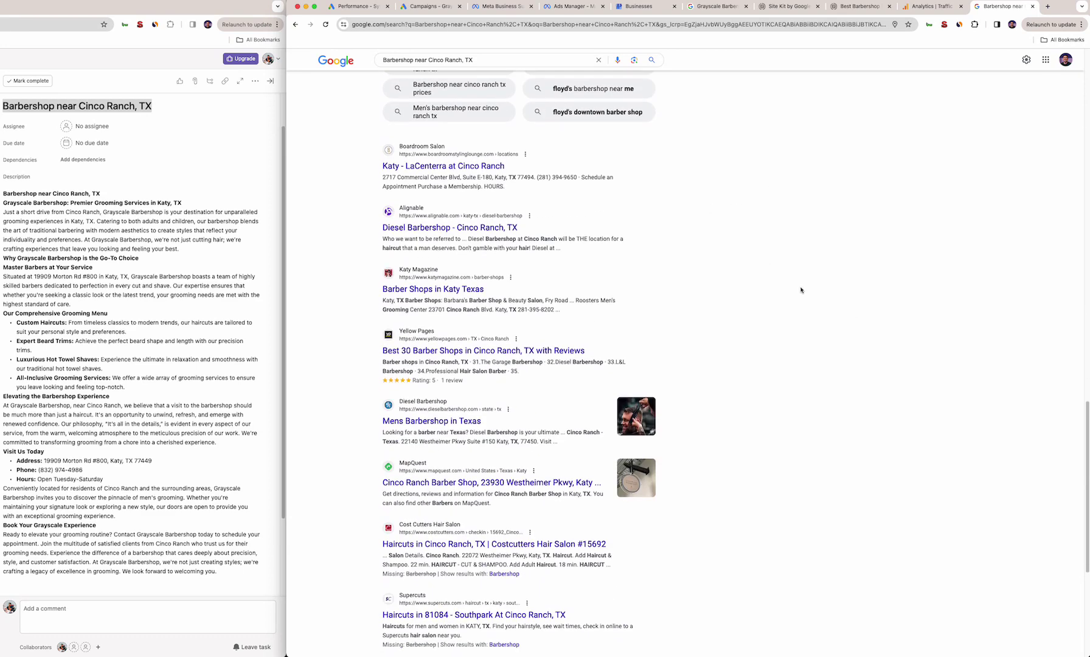
pyautogui.scroll(-6, 800, 290)
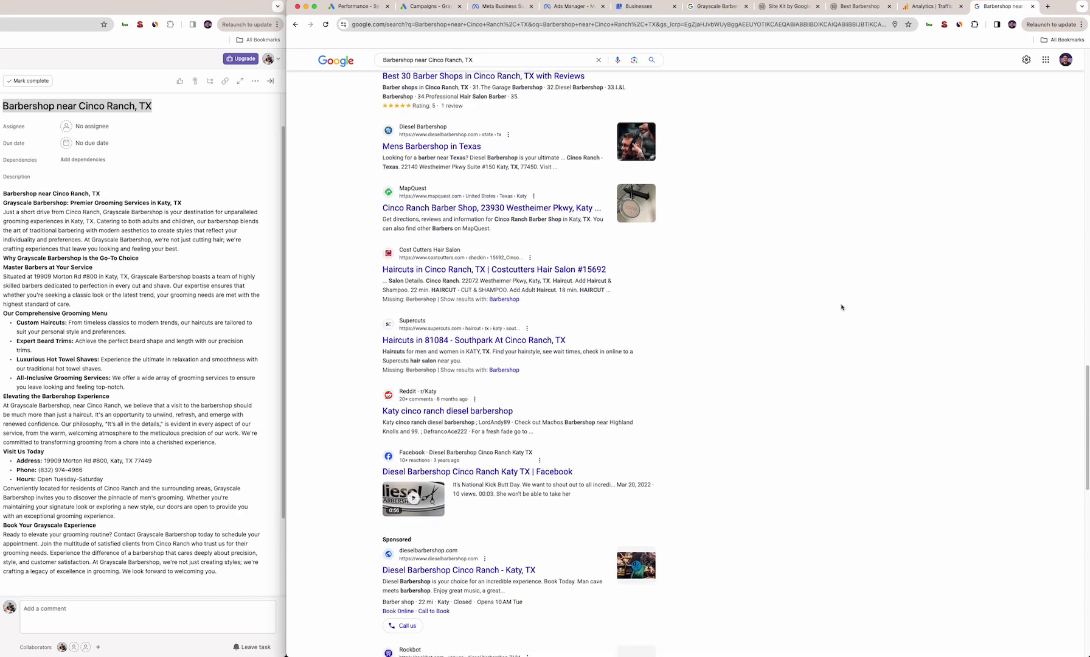
pyautogui.scroll(9, 608, 122)
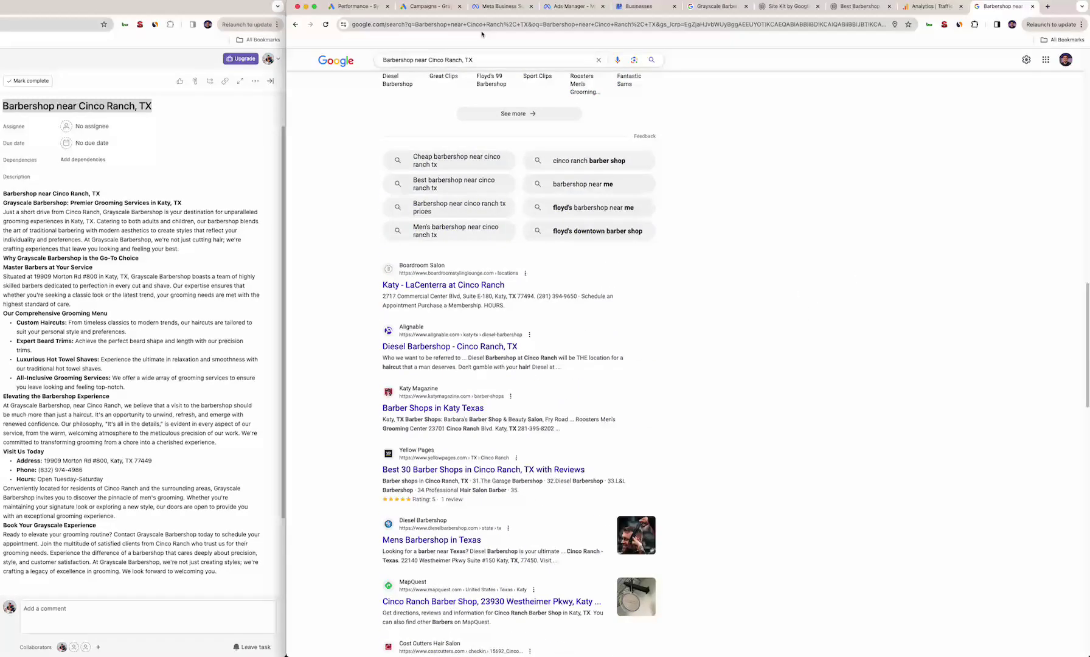
# Delete 'Cinco Ranch' from the search query to change the location
pyautogui.click(486, 60)
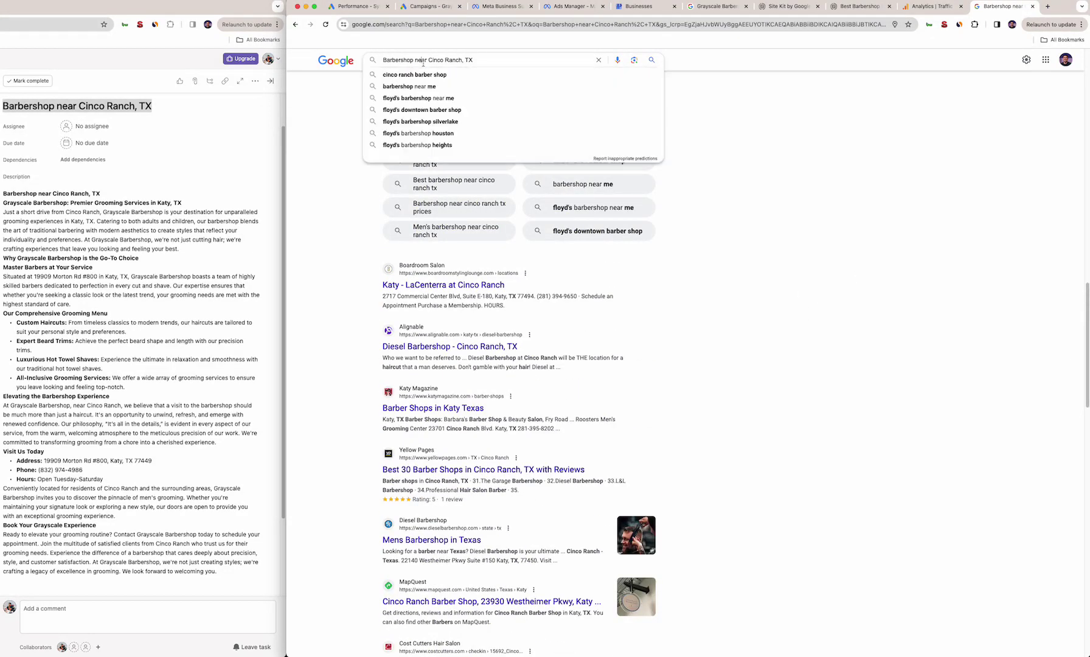
pyautogui.click(770, 288)
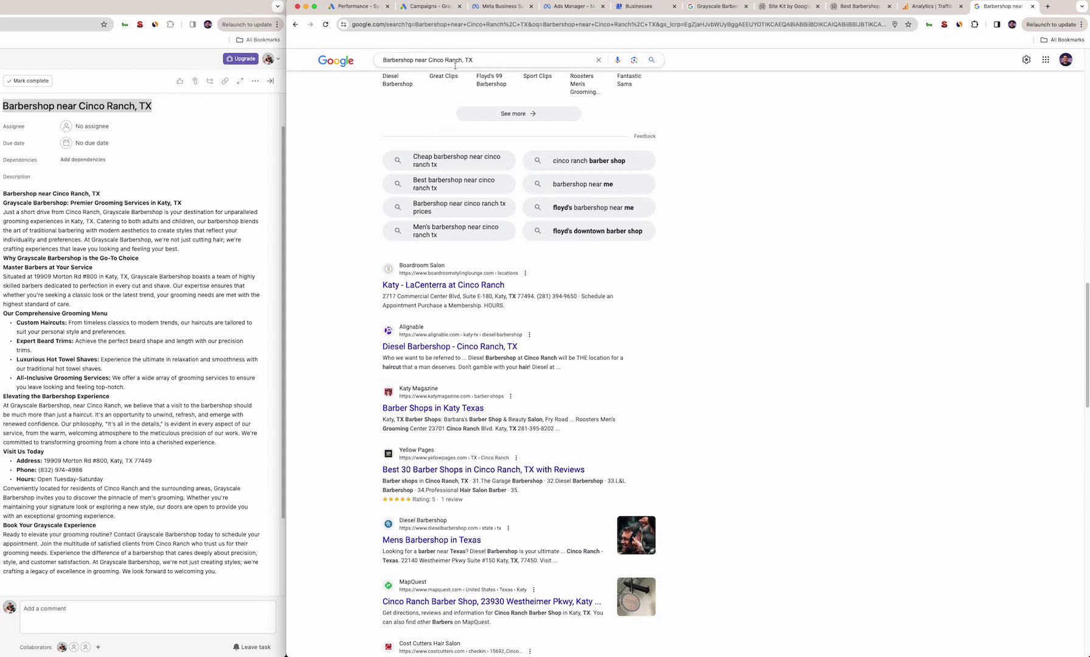
pyautogui.click(429, 60)
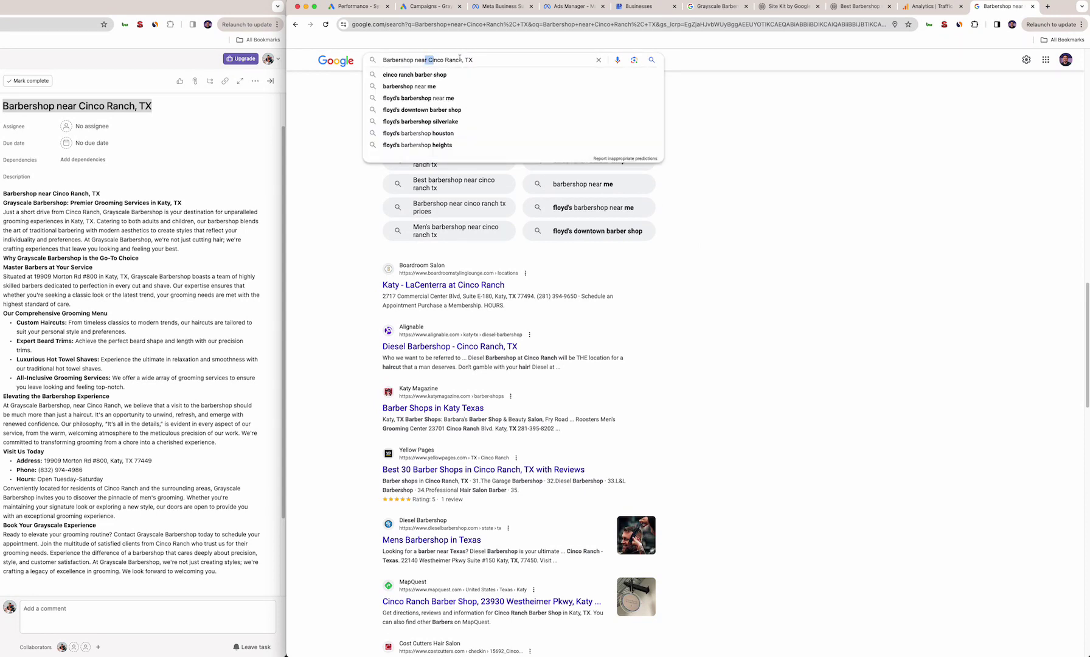
pyautogui.moveTo(459, 57); pyautogui.dragTo(478, 60)
pyautogui.press('BackSpace')
# Search for 'Barbershop near katy texas' and scan the results
pyautogui.write('r katy')
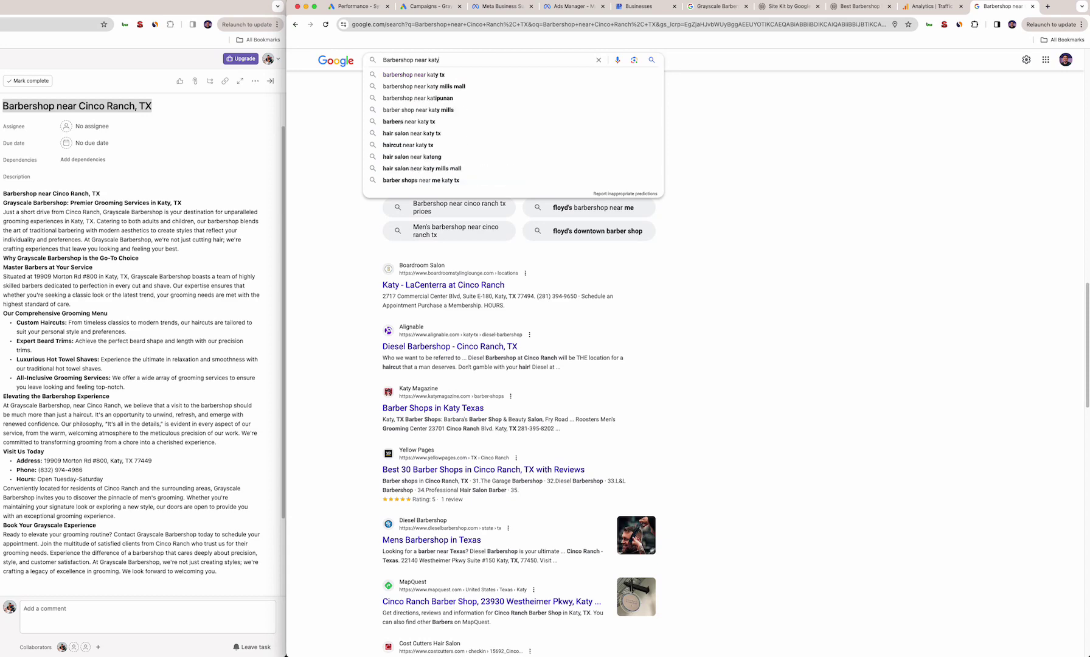
pyautogui.write(' texas')
pyautogui.press('Return')
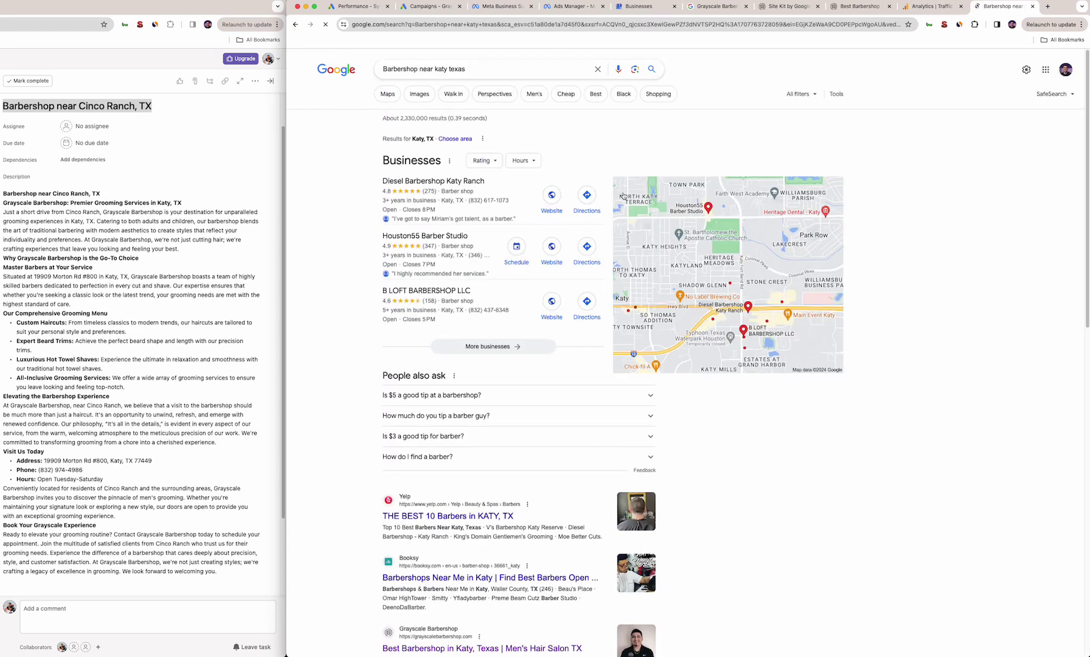
pyautogui.scroll(-1, 372, 302)
pyautogui.scroll(-1, 373, 301)
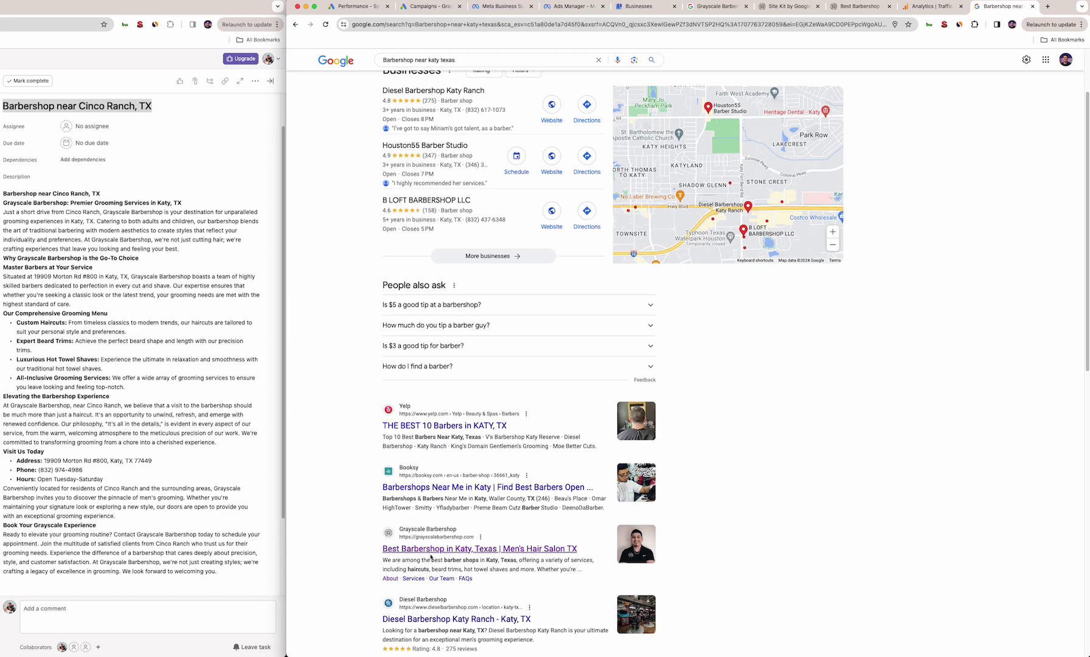
pyautogui.scroll(1, 541, 391)
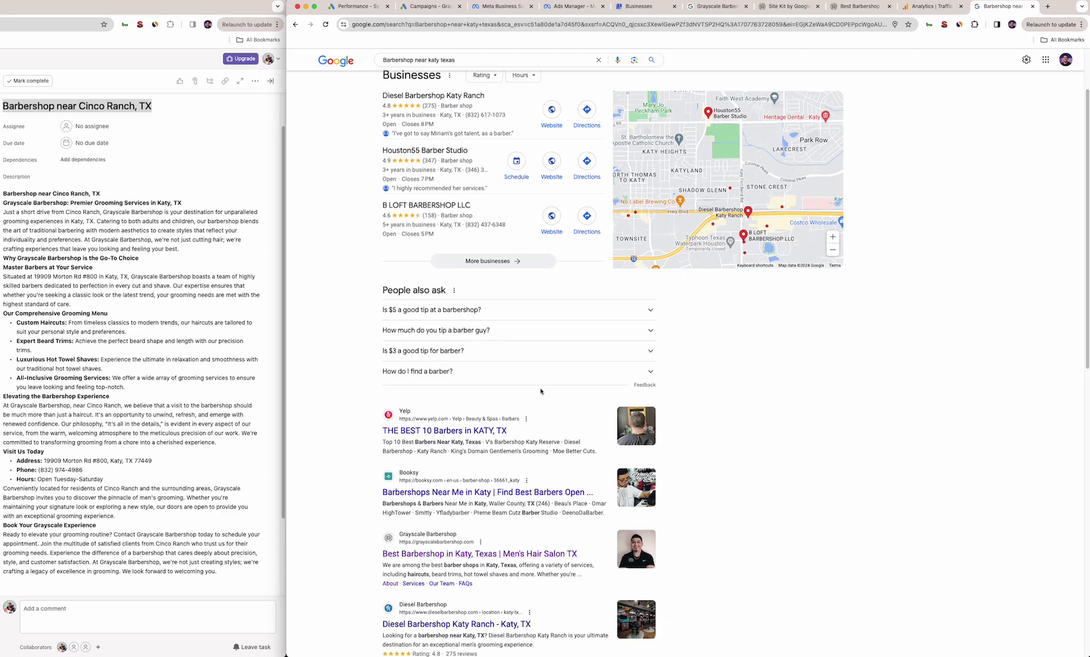
pyautogui.scroll(2, 540, 391)
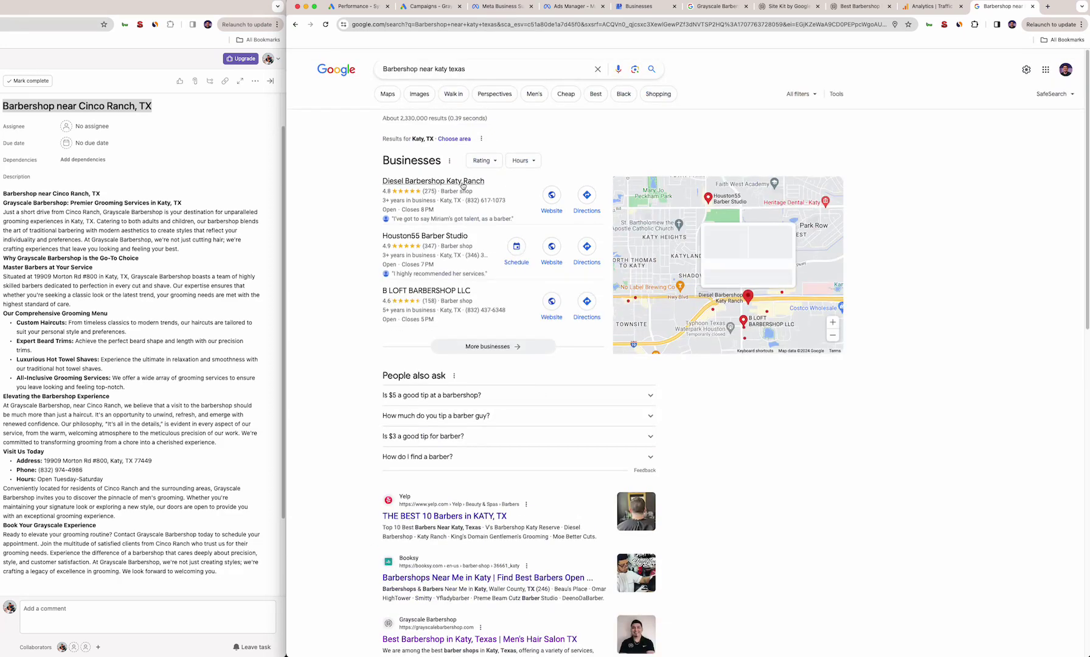
# Drop 'near' and search 'Barbershop katy texas'
pyautogui.doubleClick(424, 71)
pyautogui.press('BackSpace')
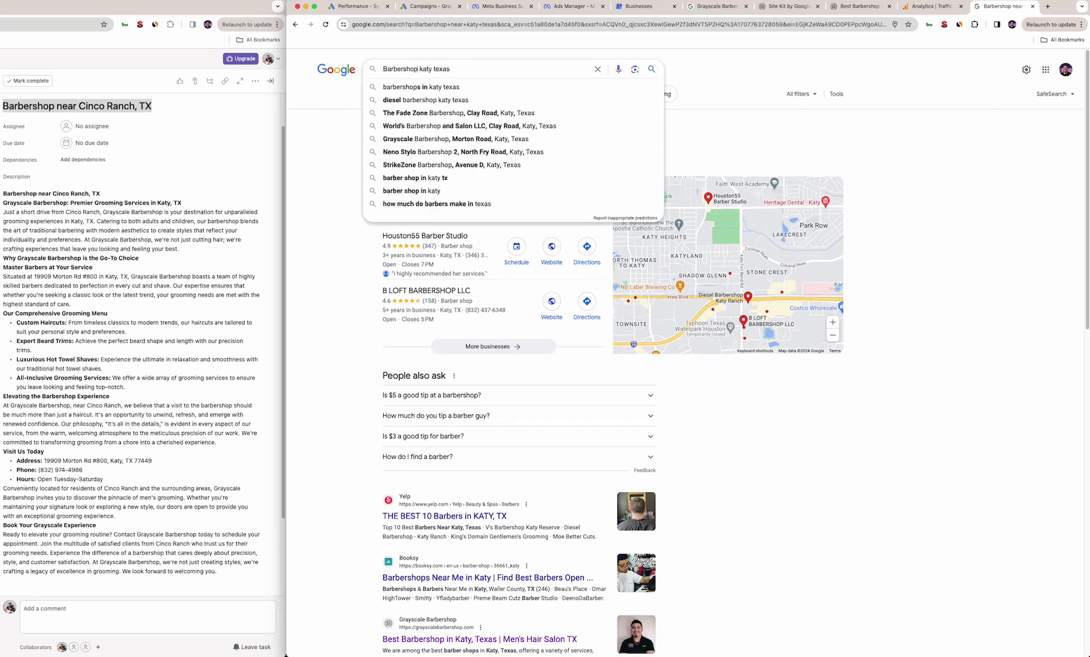
pyautogui.press('Return')
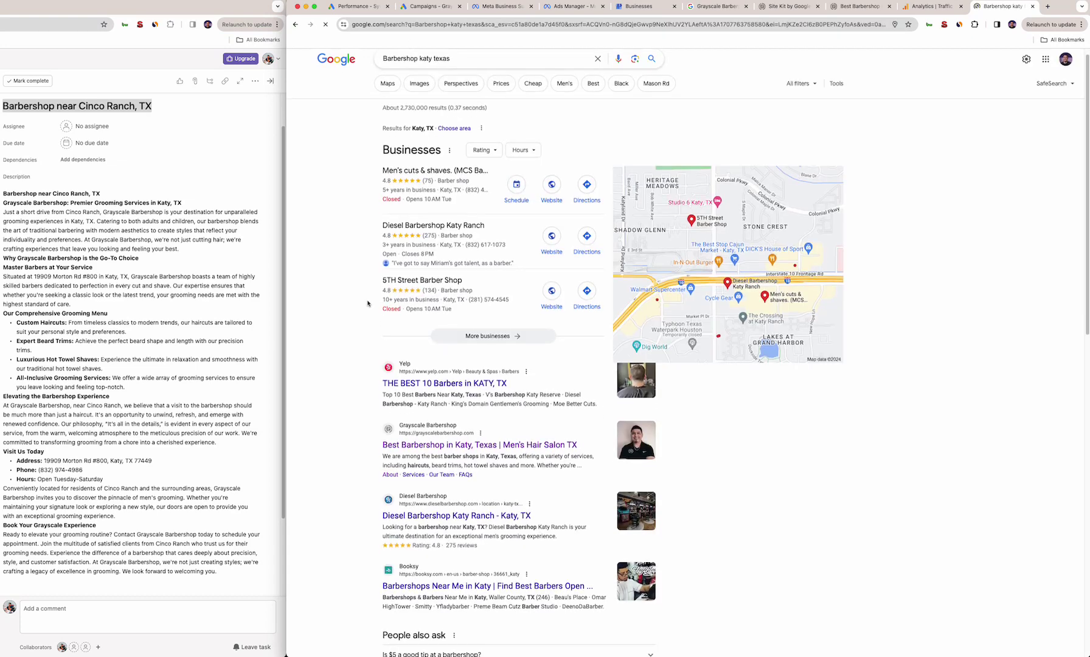
pyautogui.scroll(-5, 448, 368)
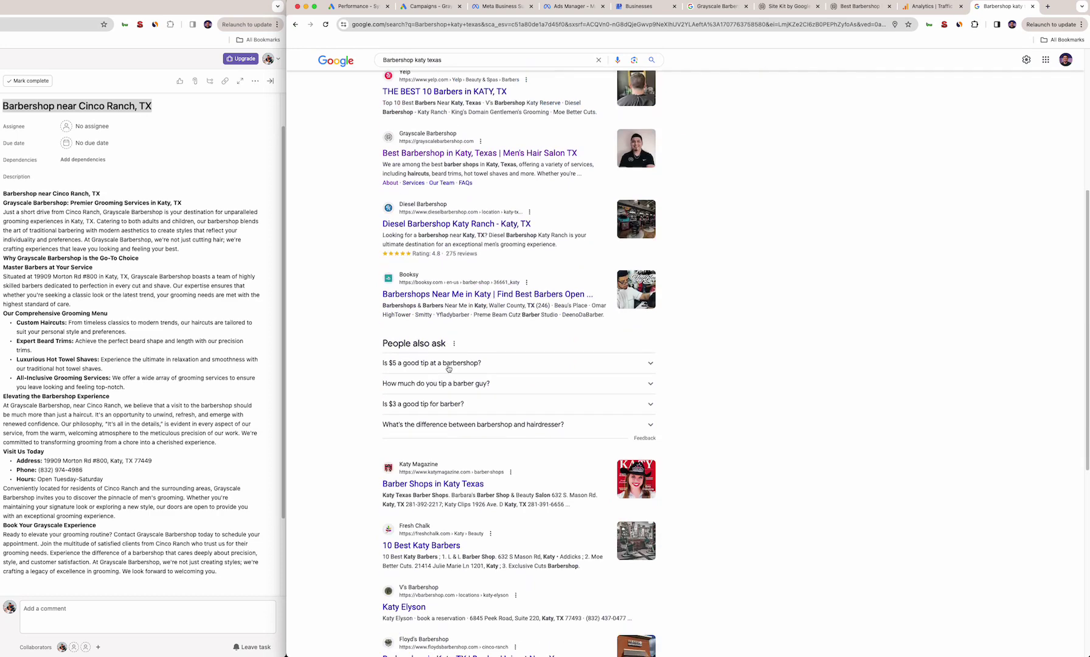
pyautogui.scroll(-2, 448, 368)
pyautogui.scroll(7, 448, 368)
# Replace the location and search 'Barbershop brookshire'
pyautogui.moveTo(419, 68); pyautogui.dragTo(516, 74)
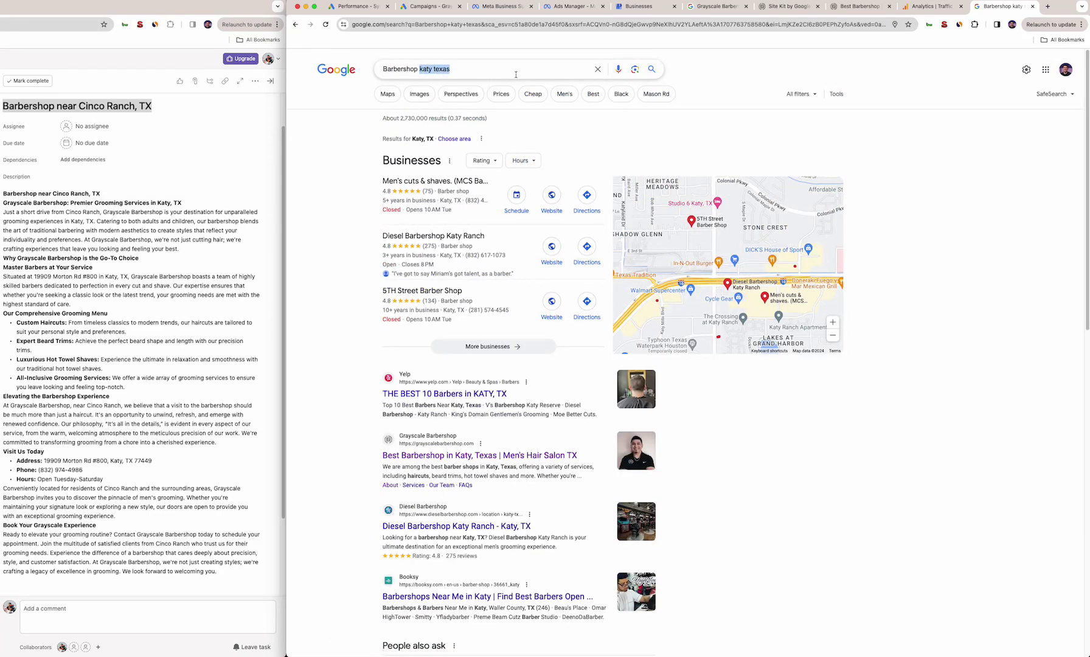
pyautogui.press('BackSpace')
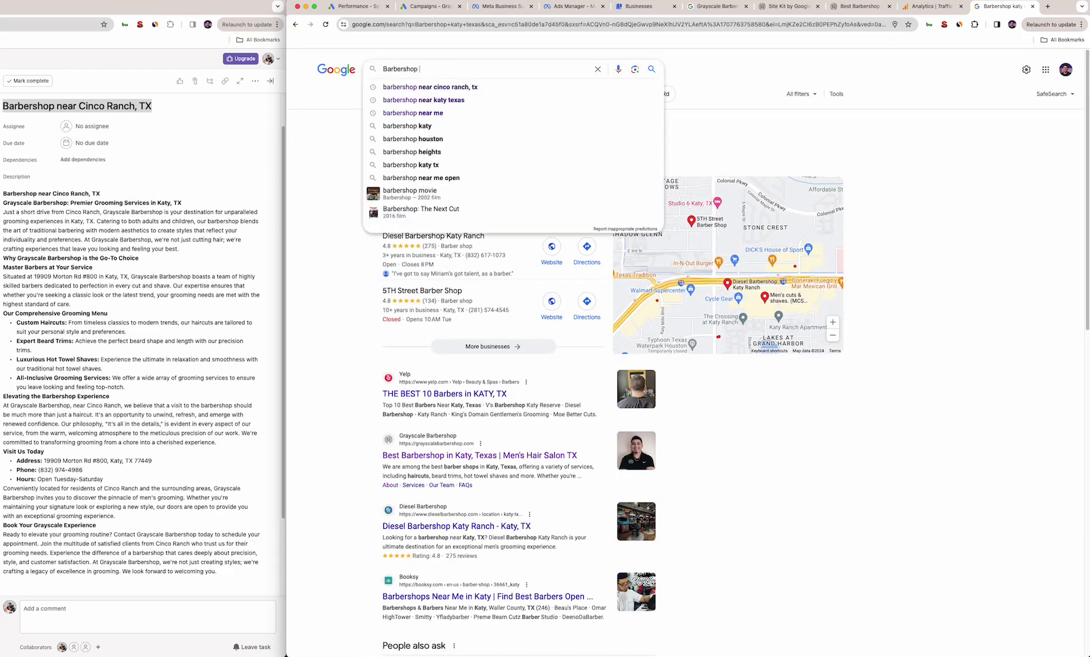
pyautogui.write('brookshire')
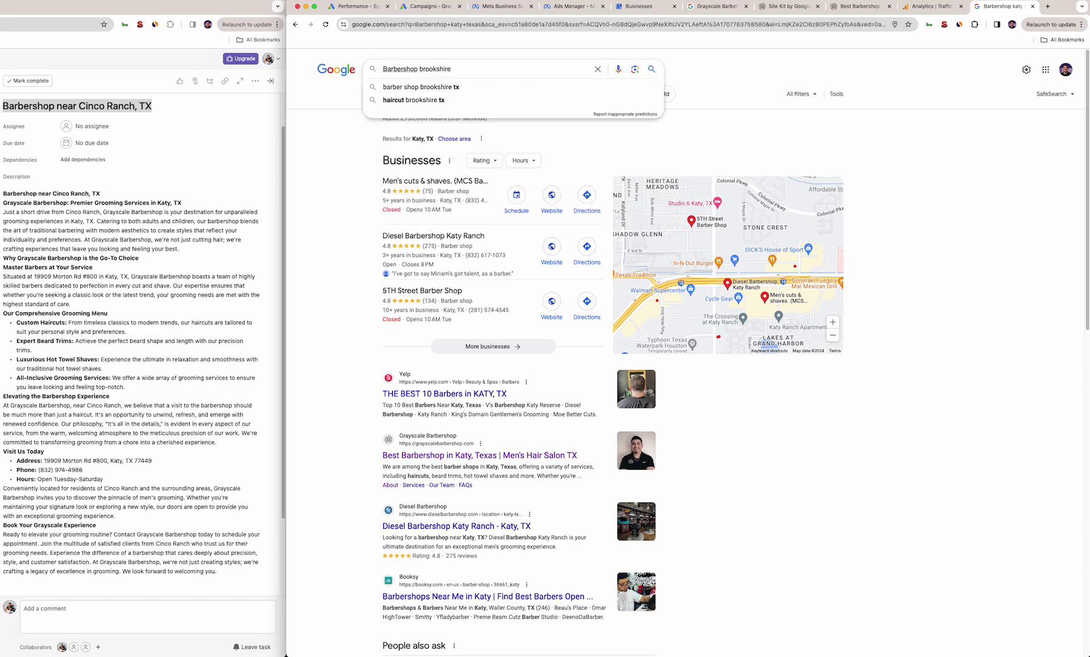
pyautogui.press('Return')
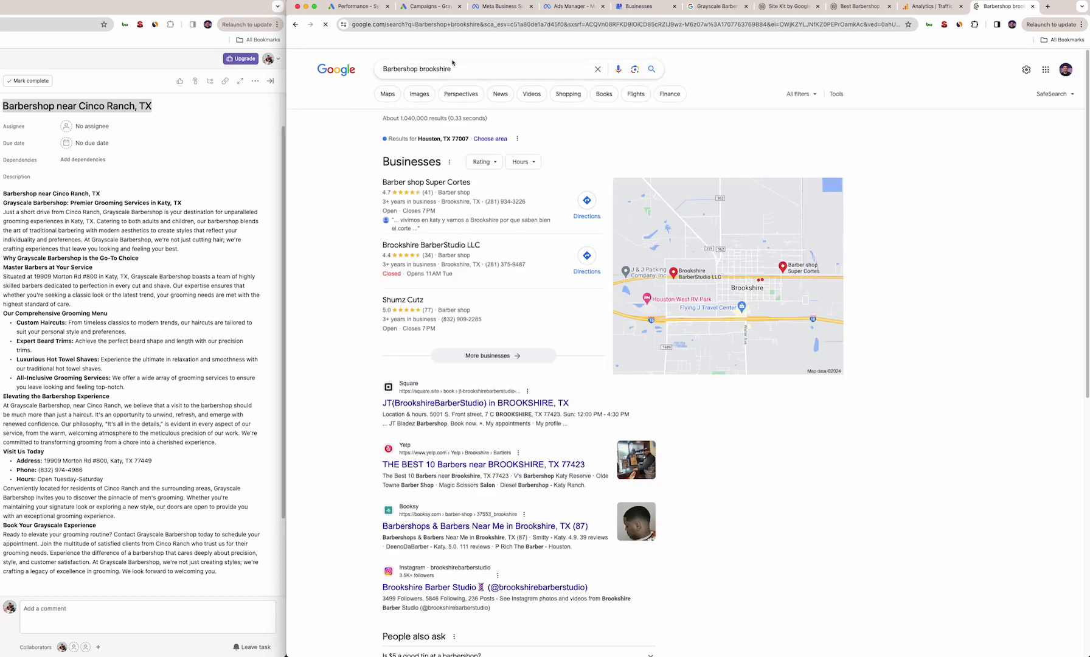
pyautogui.scroll(-5, 487, 233)
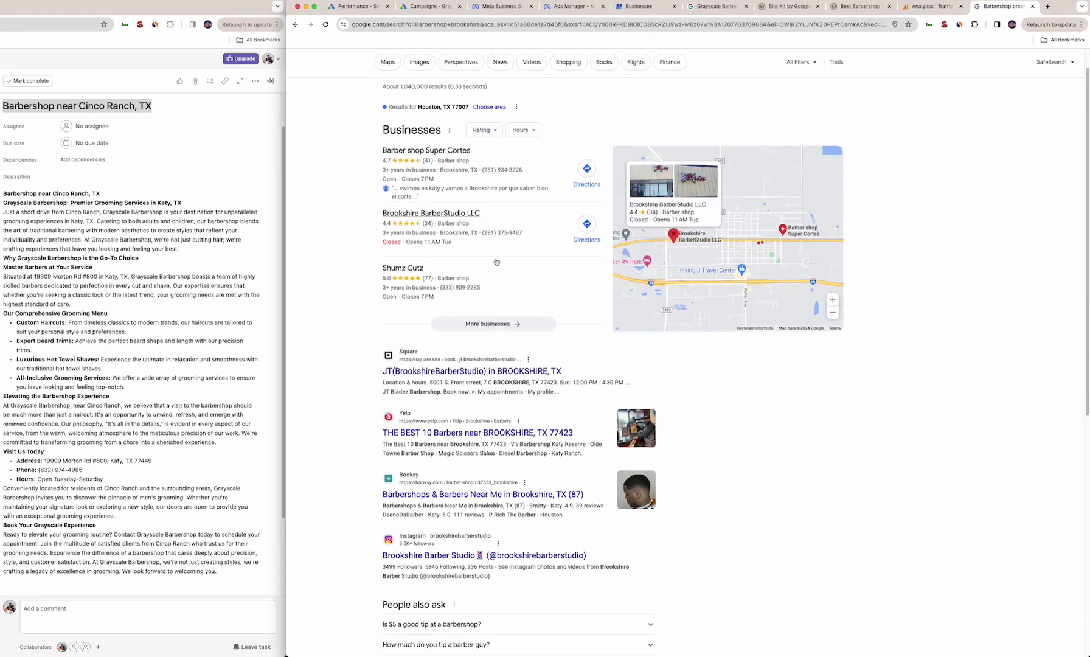
pyautogui.scroll(-6, 706, 231)
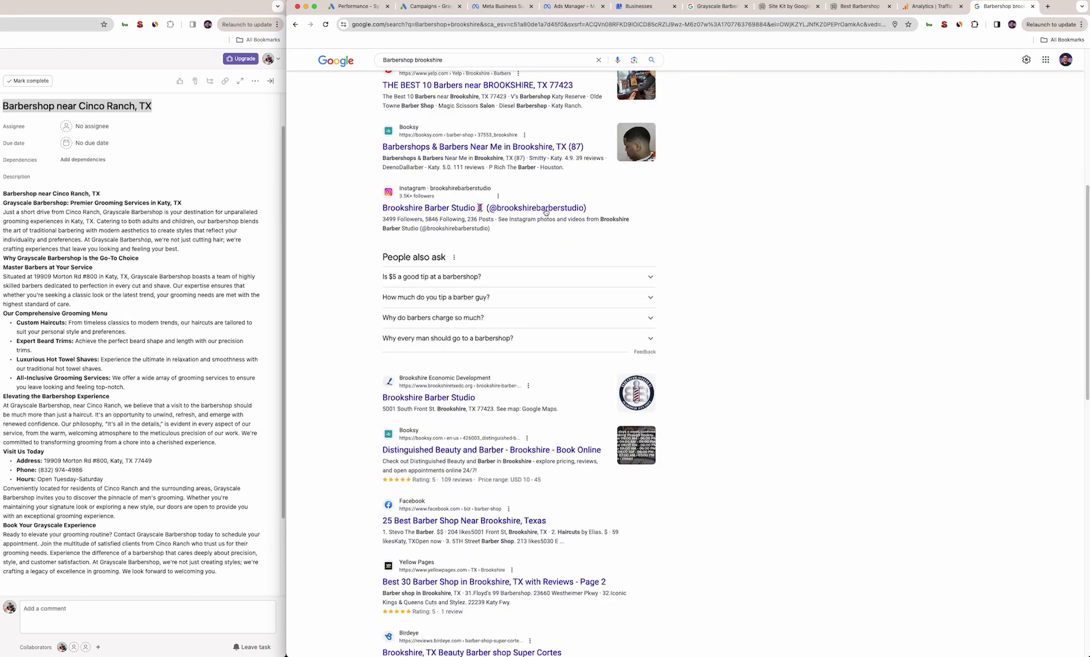
pyautogui.scroll(-4, 546, 211)
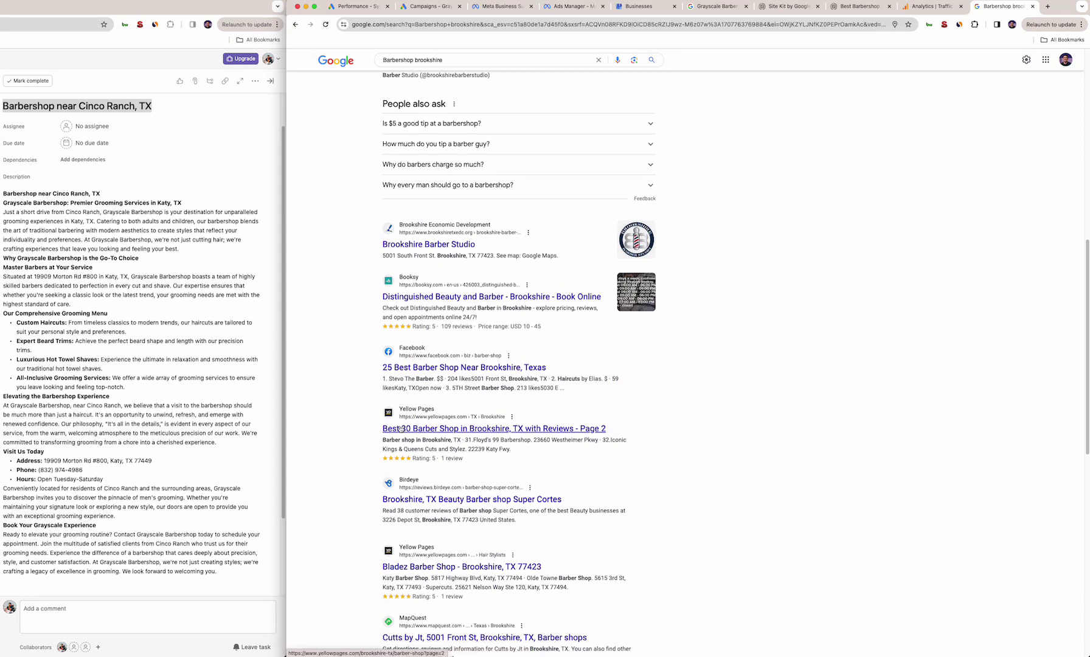
pyautogui.scroll(-5, 424, 412)
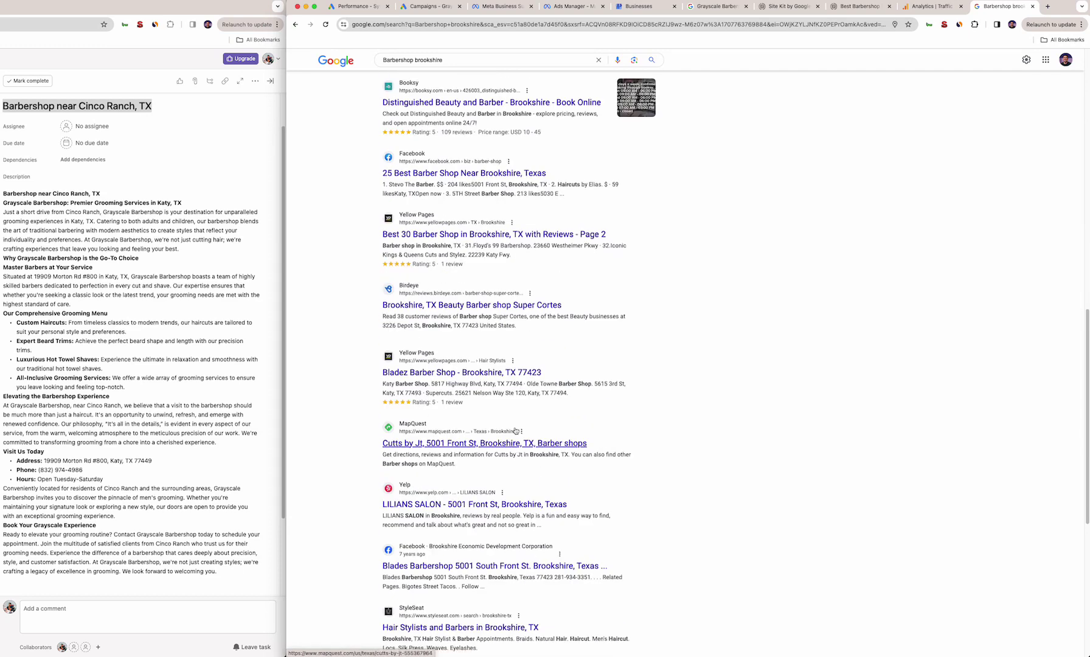
pyautogui.scroll(-3, 494, 364)
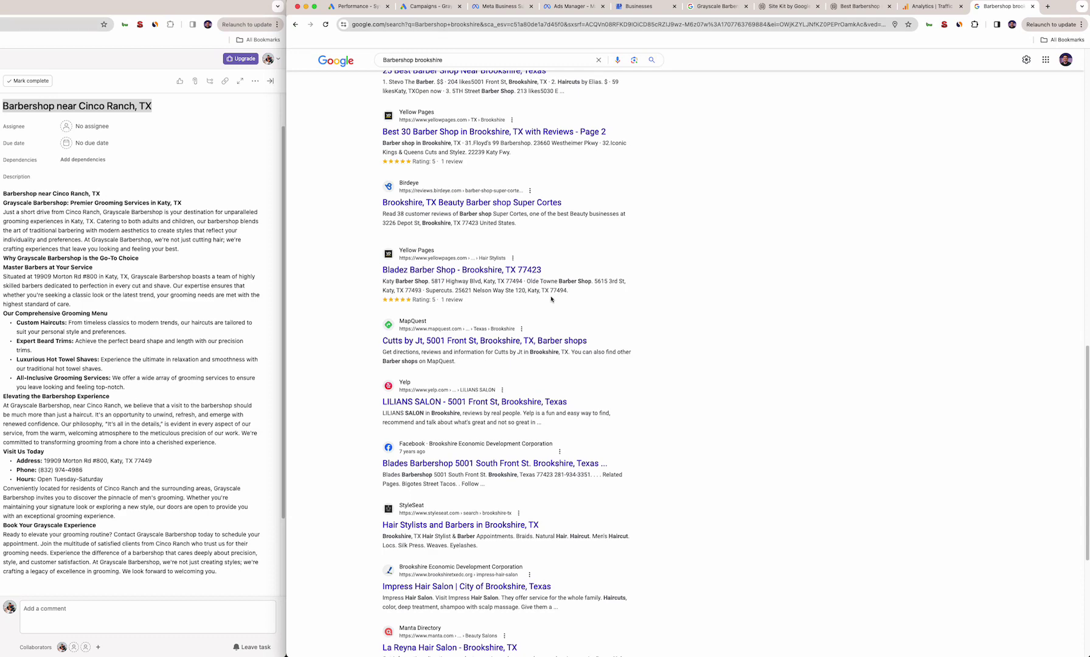
pyautogui.scroll(-9, 523, 243)
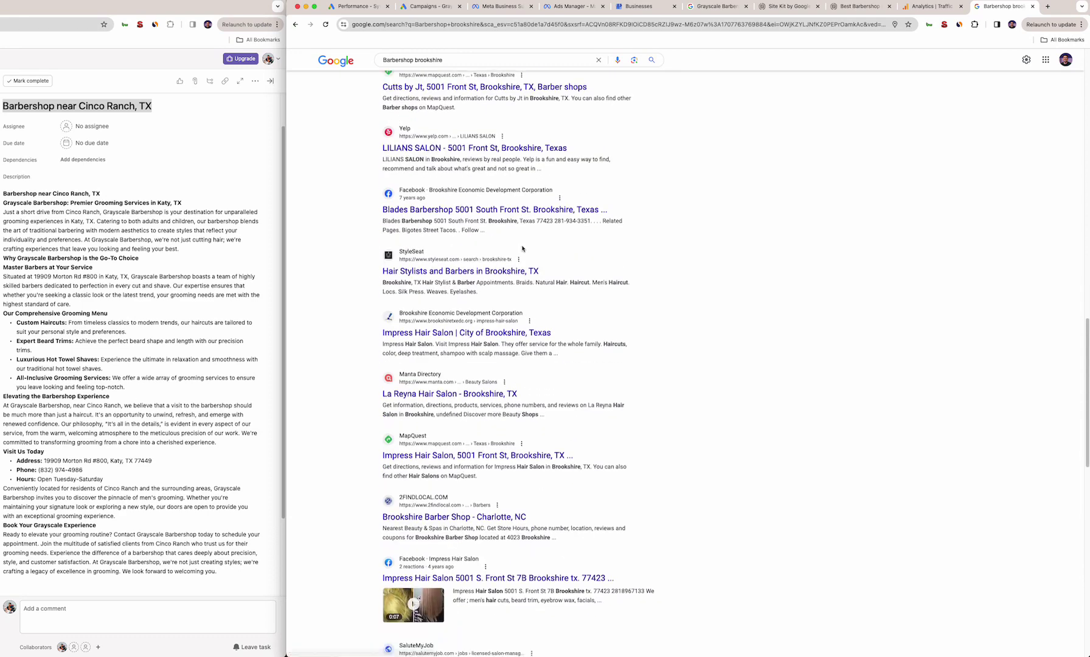
pyautogui.scroll(10, 510, 281)
pyautogui.scroll(2, 82, 157)
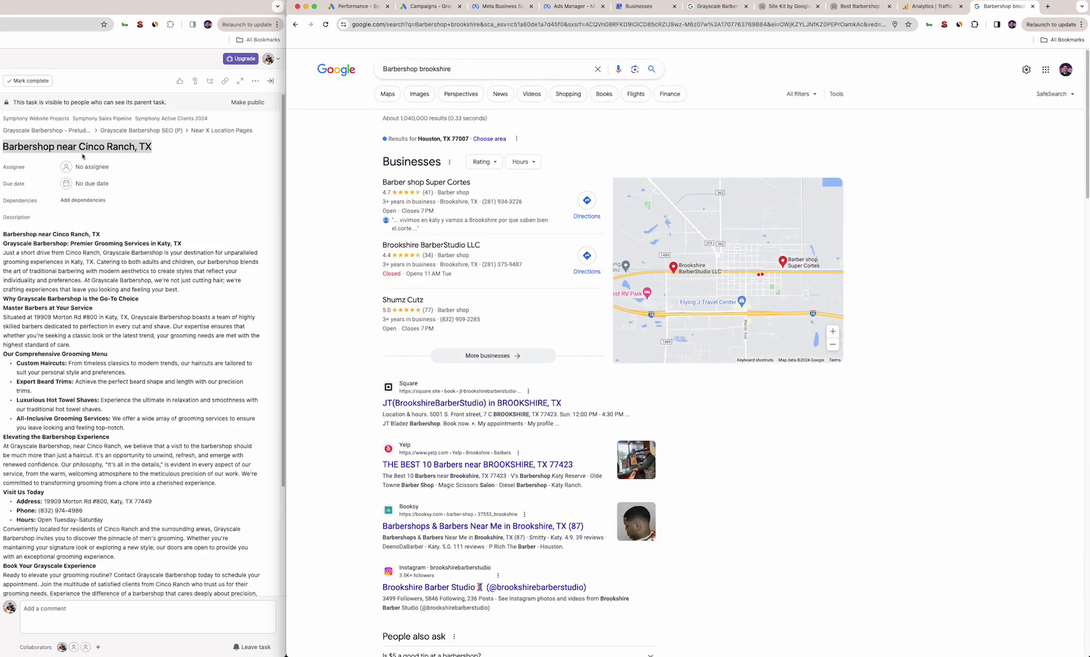
# Open the Near X Location Pages parent task and select the Brookshire and Cinco Ranch subtask names
pyautogui.click(223, 131)
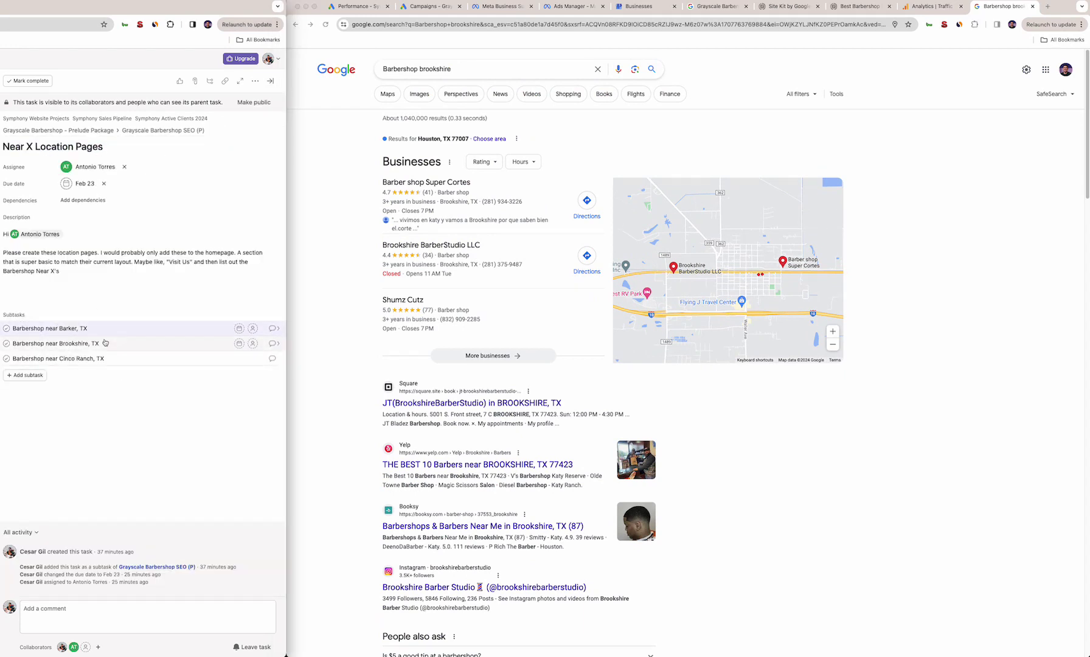
pyautogui.doubleClick(74, 344)
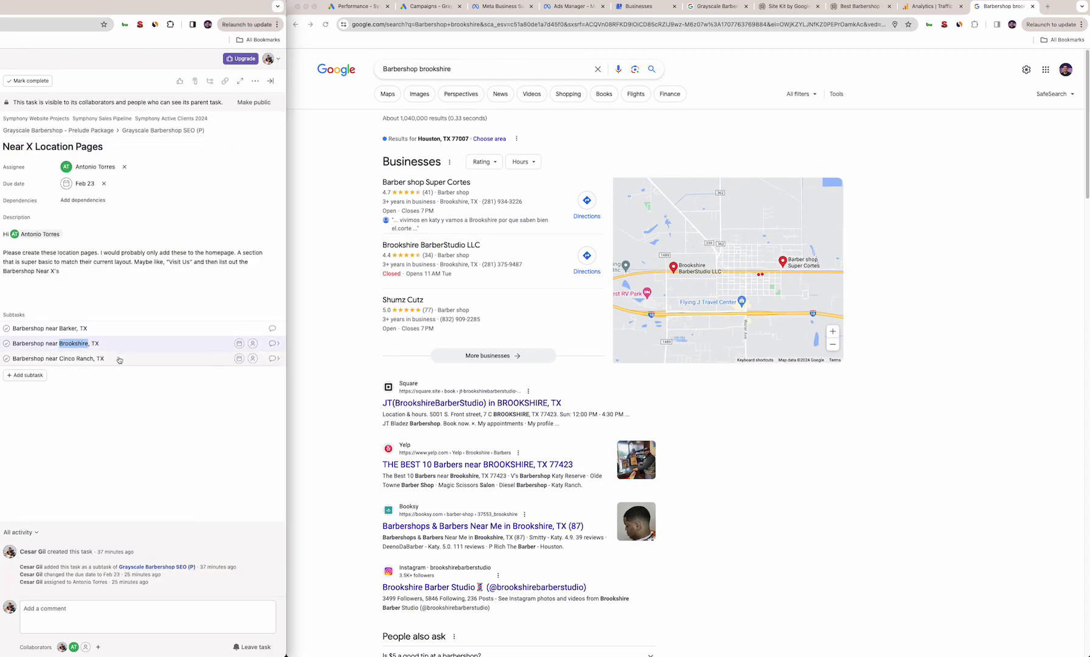
pyautogui.tripleClick(86, 359)
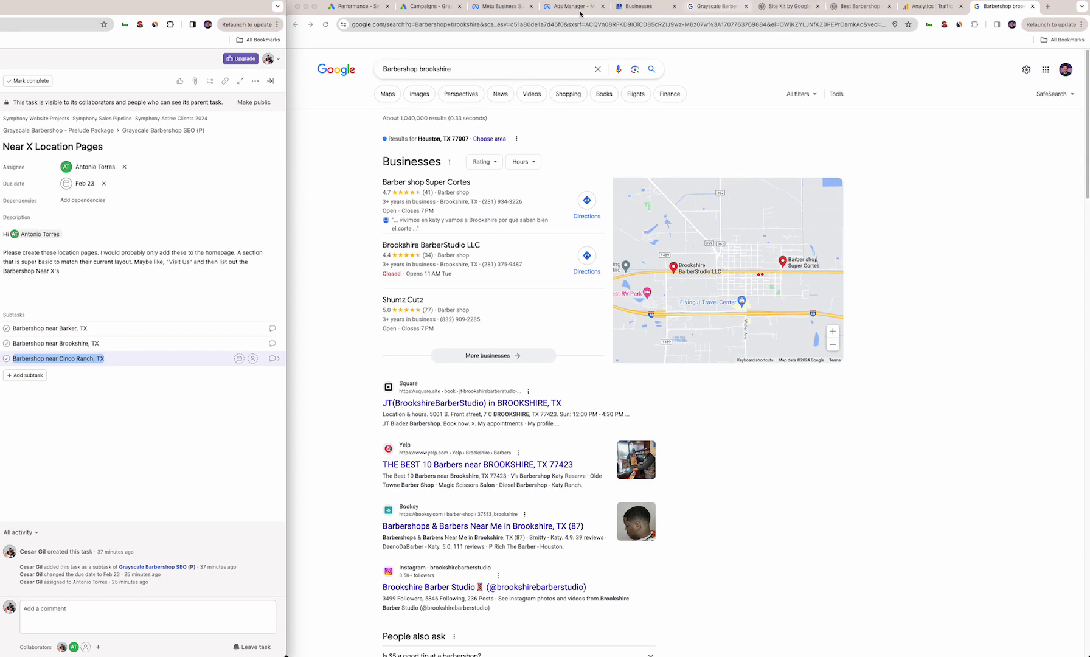
pyautogui.click(790, 7)
# From the Grayscale Barbershop homepage, use the site menu's ABOUT link to read the 'Who We Are' page
pyautogui.click(860, 6)
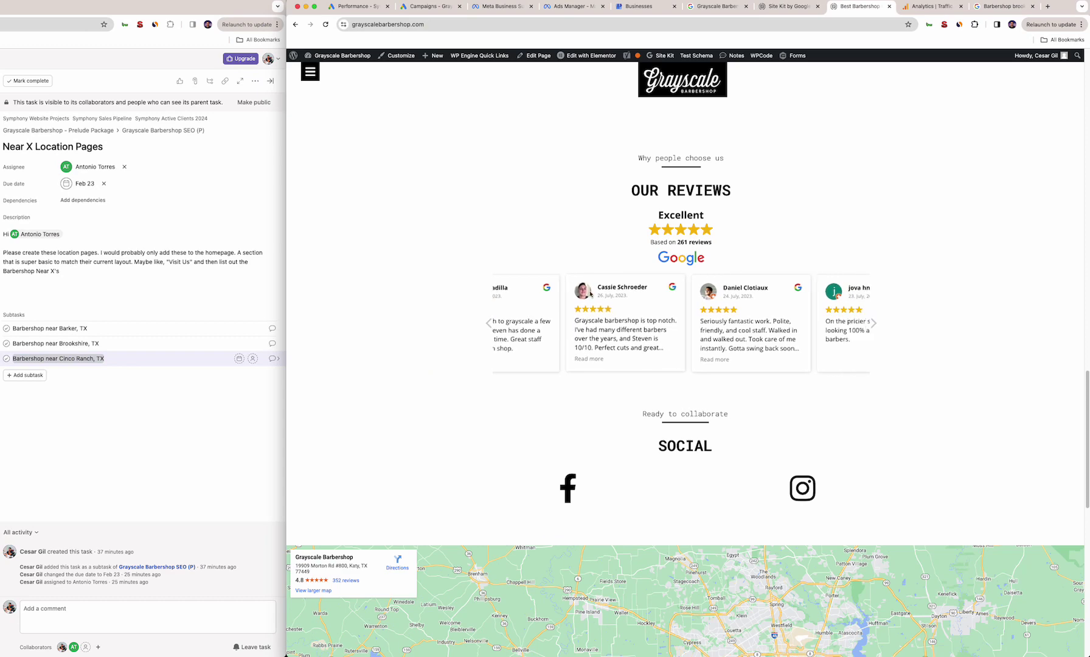
pyautogui.scroll(5, 695, 148)
pyautogui.scroll(-1, 303, 81)
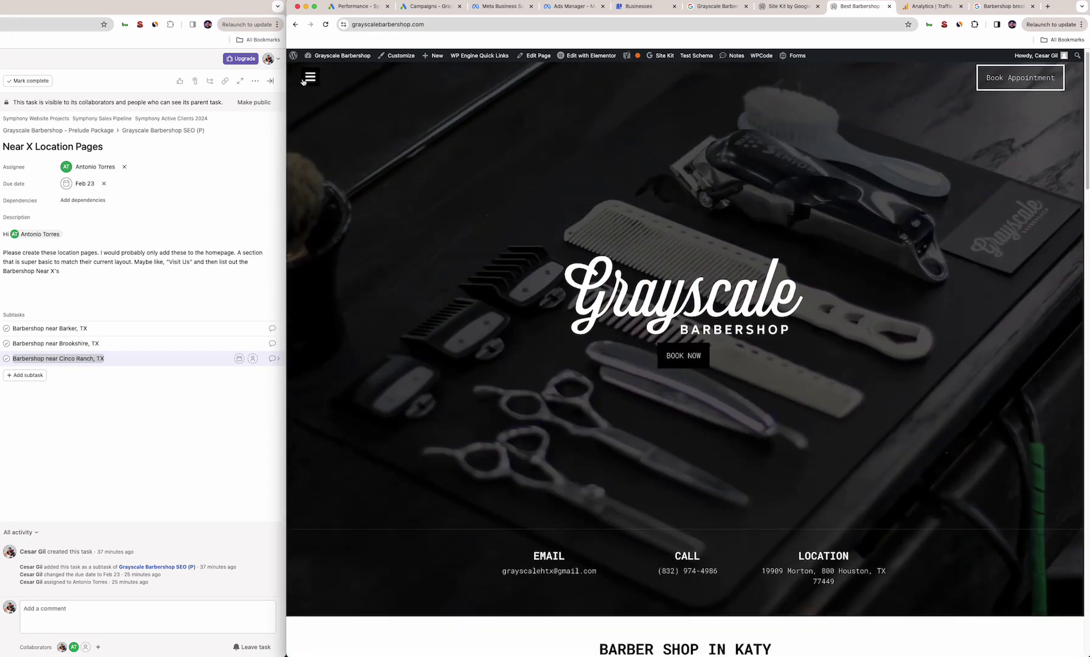
pyautogui.click(310, 77)
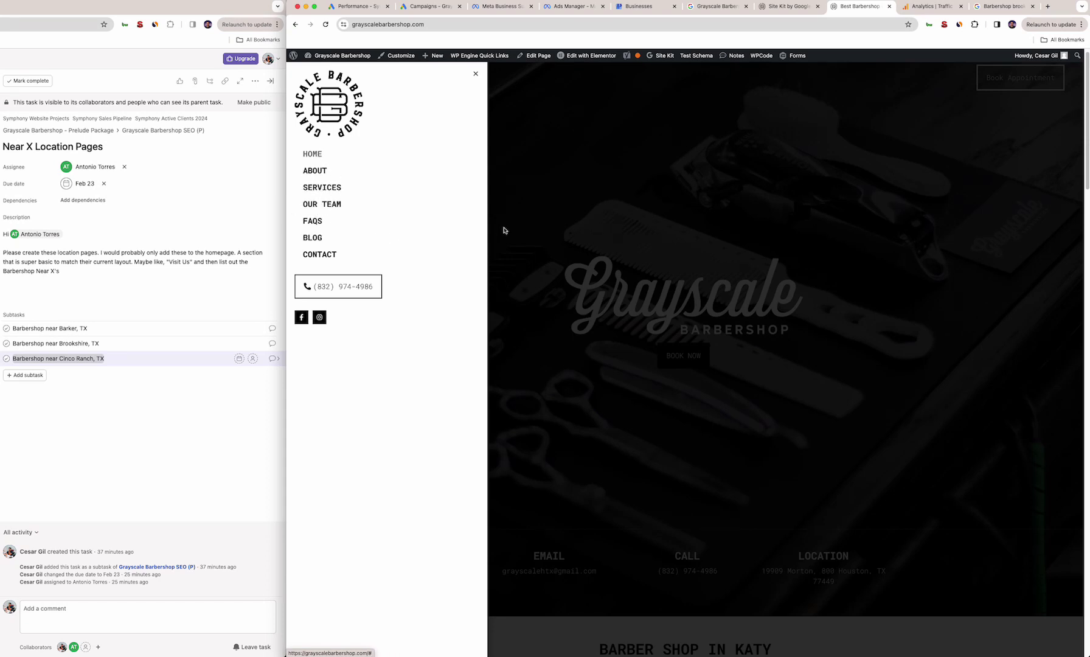
pyautogui.click(316, 172)
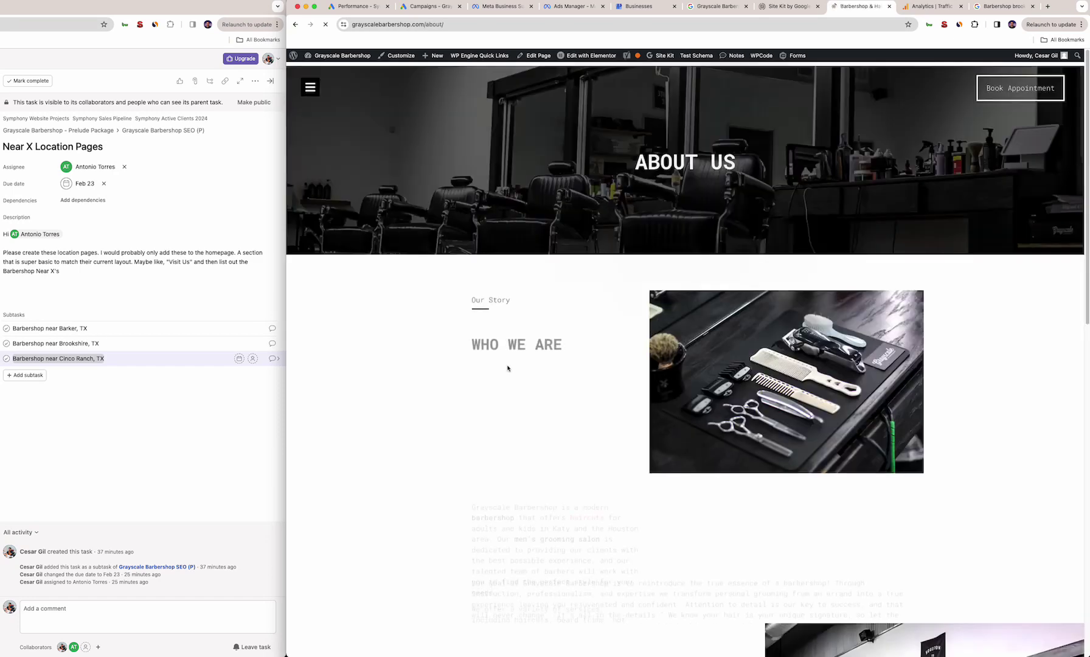
pyautogui.scroll(-5, 508, 368)
pyautogui.scroll(3, 584, 548)
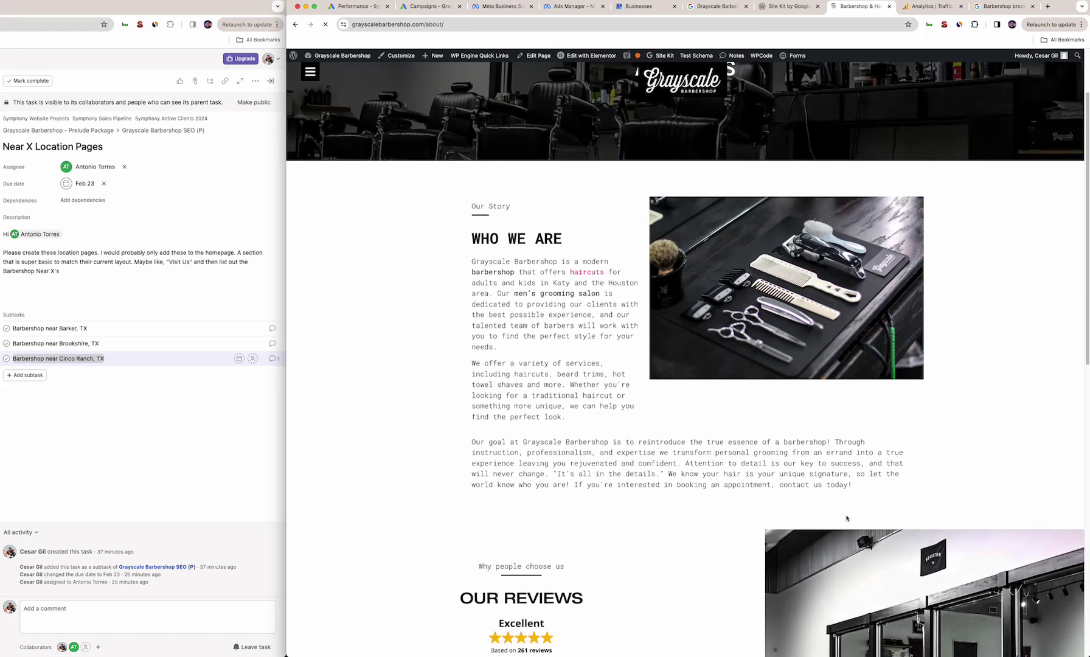
pyautogui.scroll(3, 785, 440)
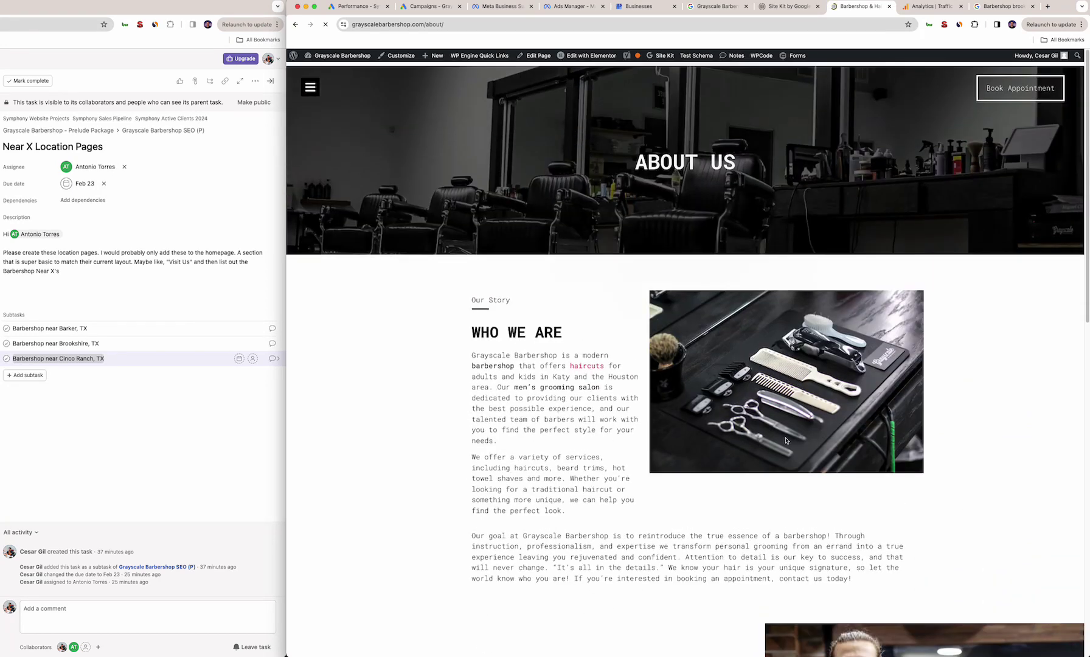
pyautogui.click(198, 379)
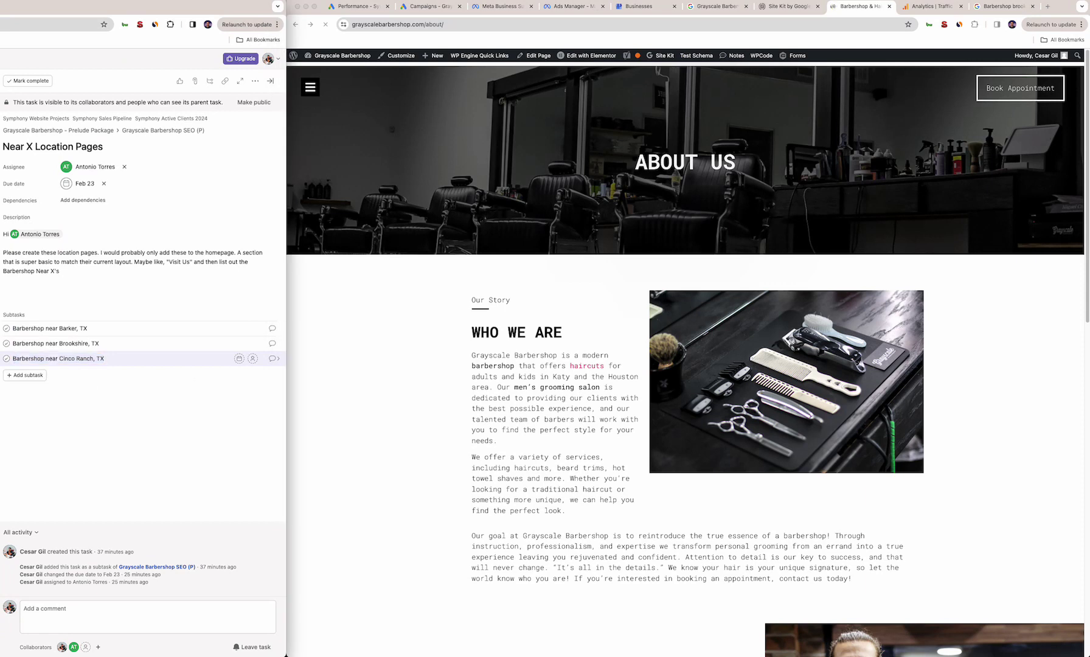